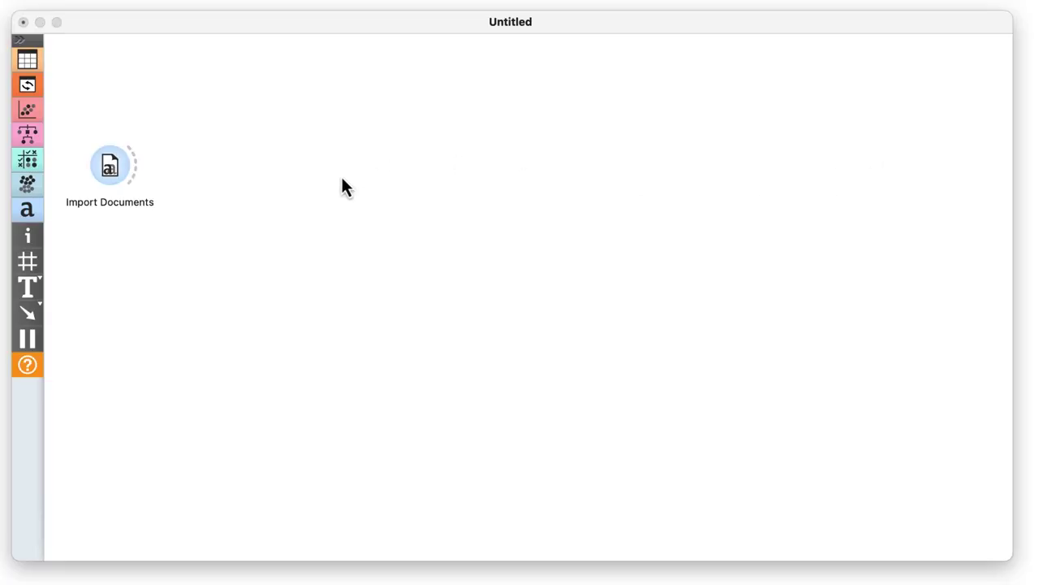
Switch Import Documents to a URL source and import the proposals-to-government-1k dataset
double_click(113, 166)
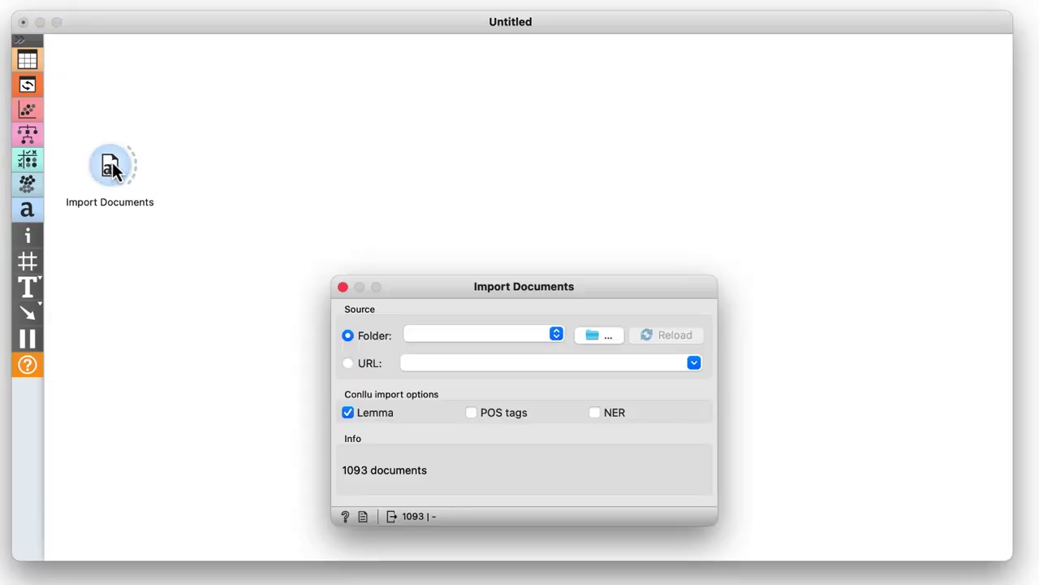
click(375, 368)
click(322, 208)
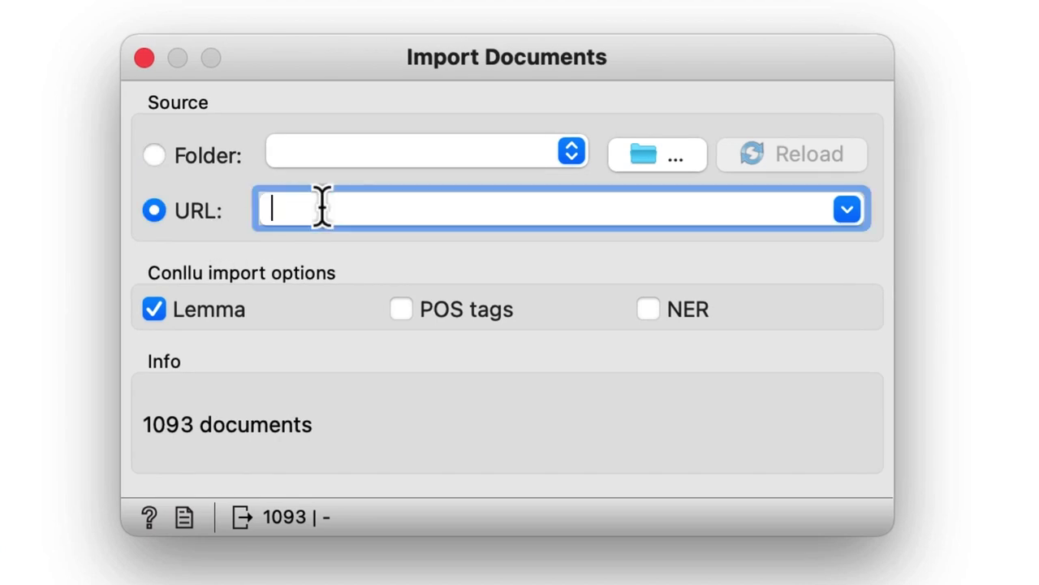
key(super+v)
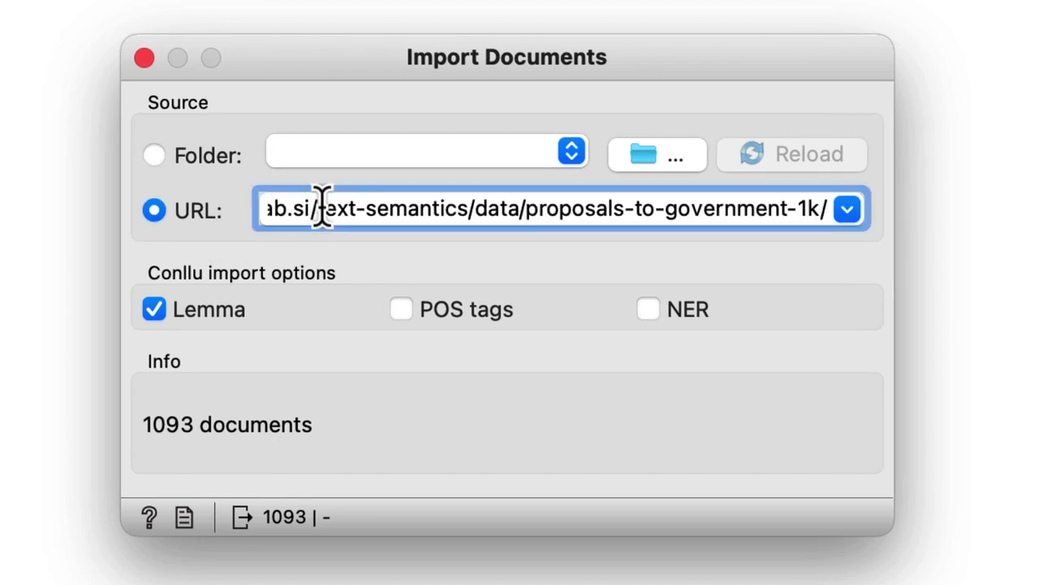
key(Return)
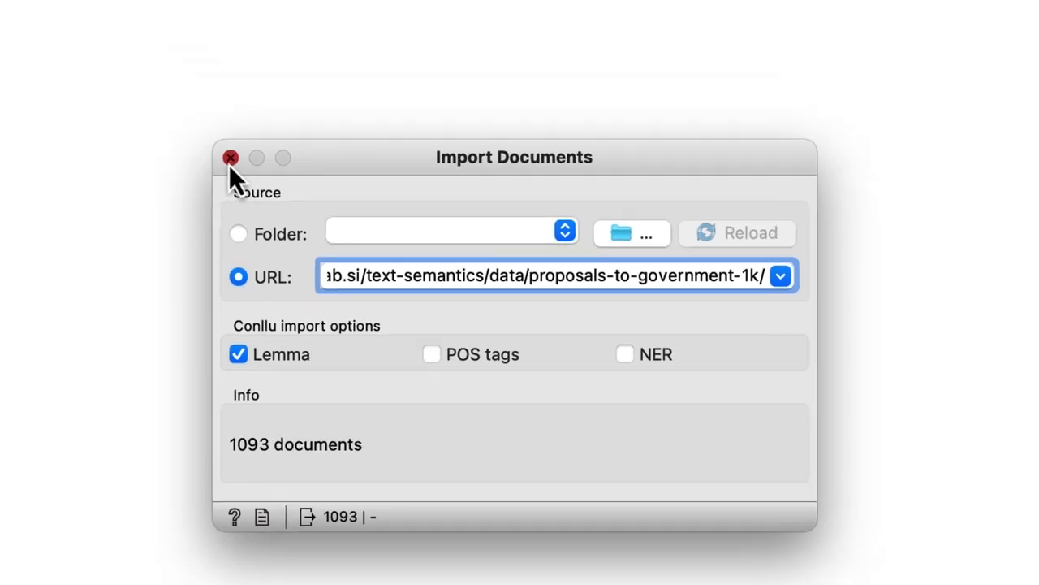
Add a Preprocess Text widget after Import Documents
click(144, 58)
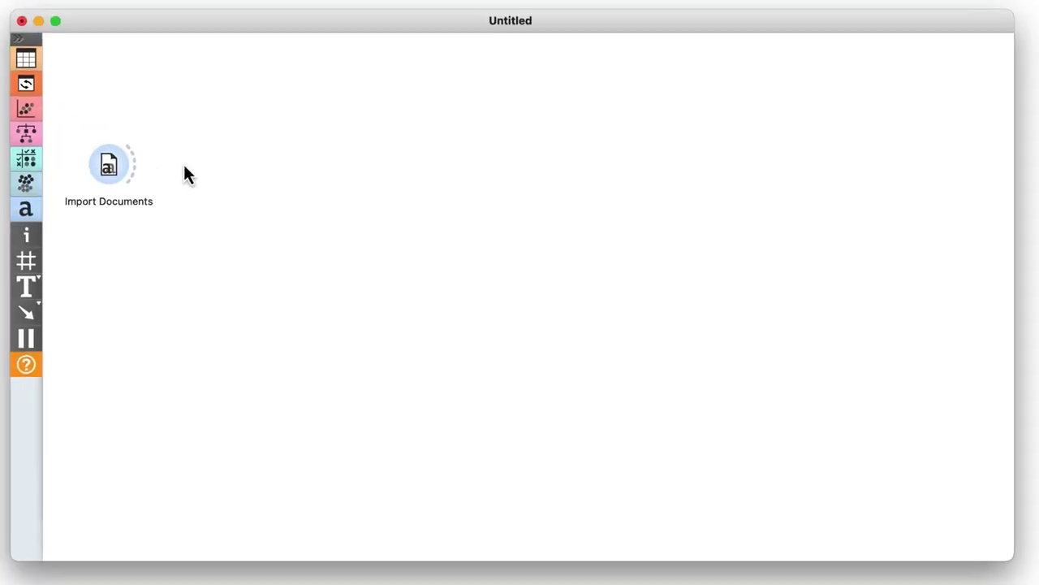
drag(135, 166, 193, 173)
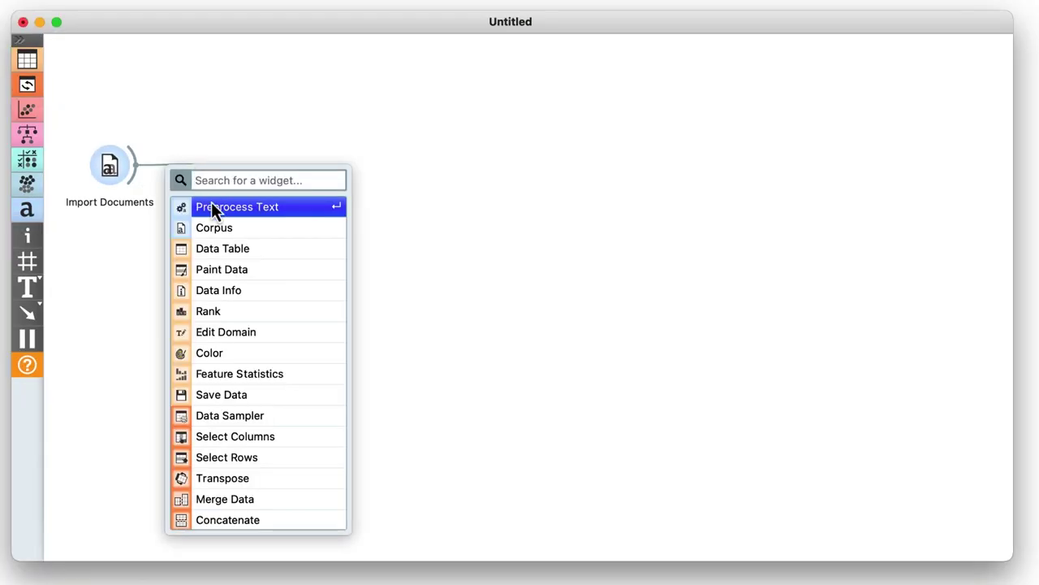
click(213, 208)
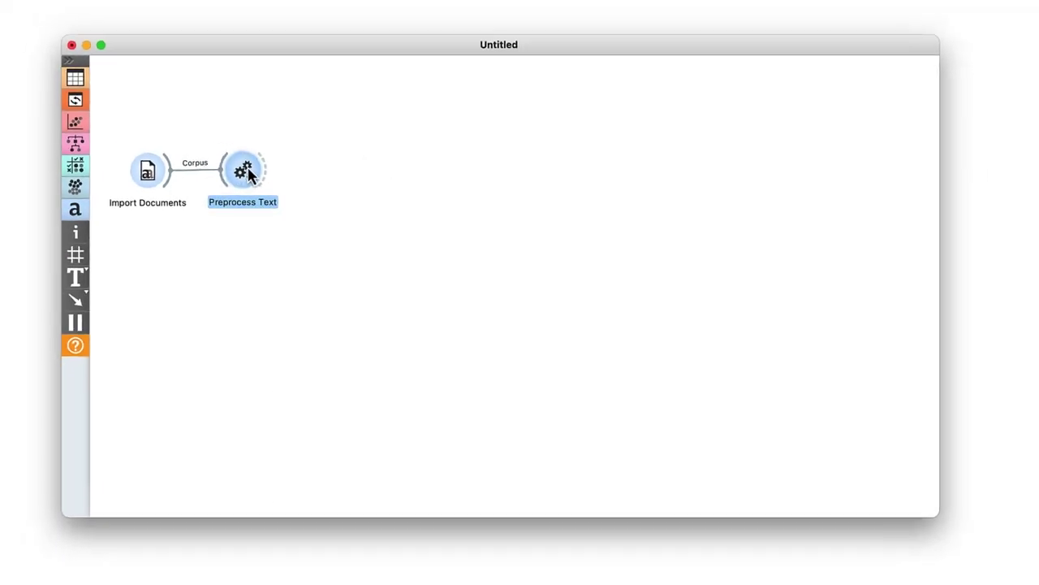
Add Normalization with the Lemmagen Lemmatizer and also filter out numbers
double_click(224, 167)
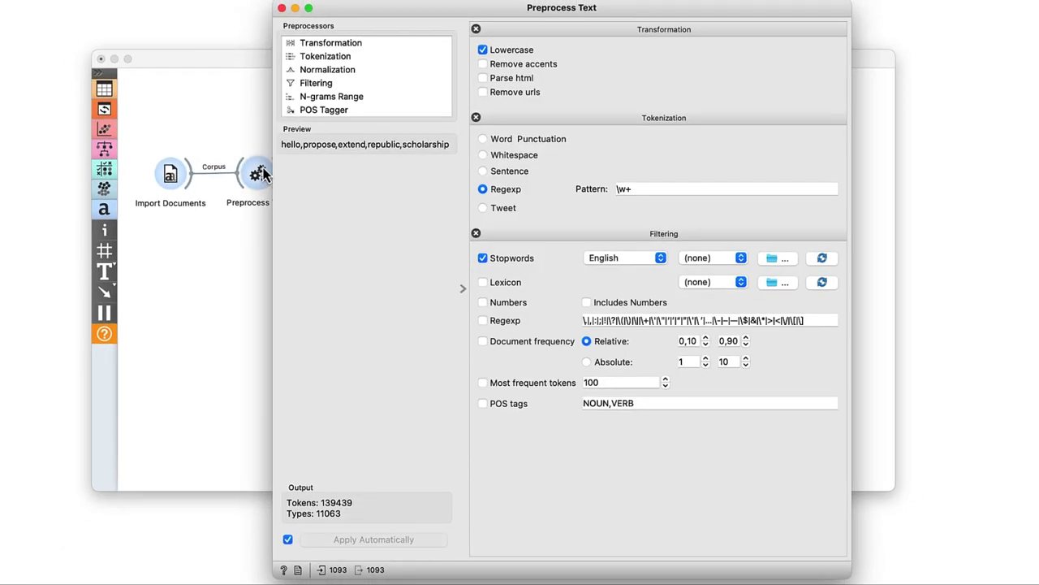
drag(325, 70, 543, 236)
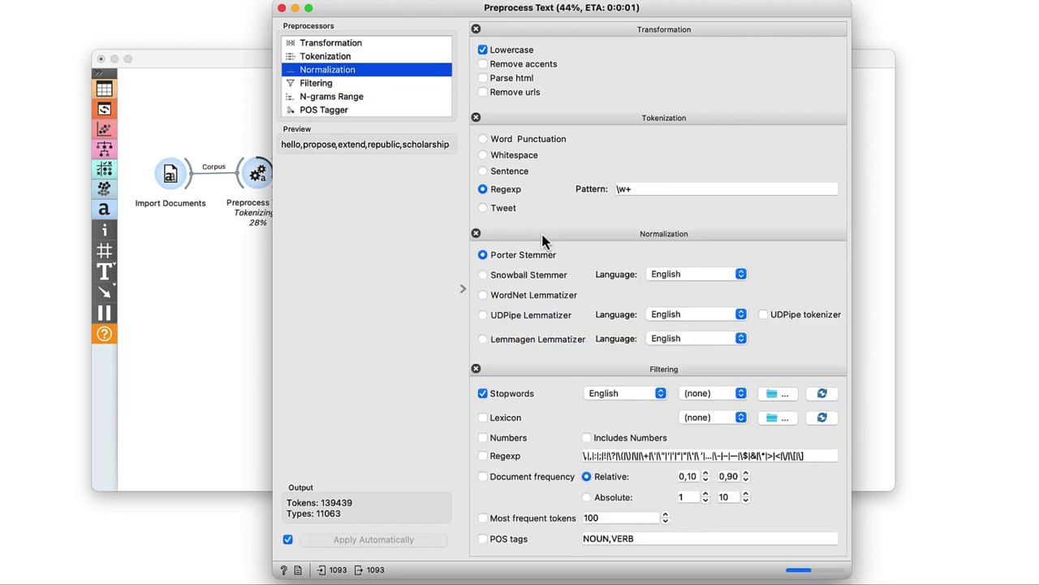
click(524, 348)
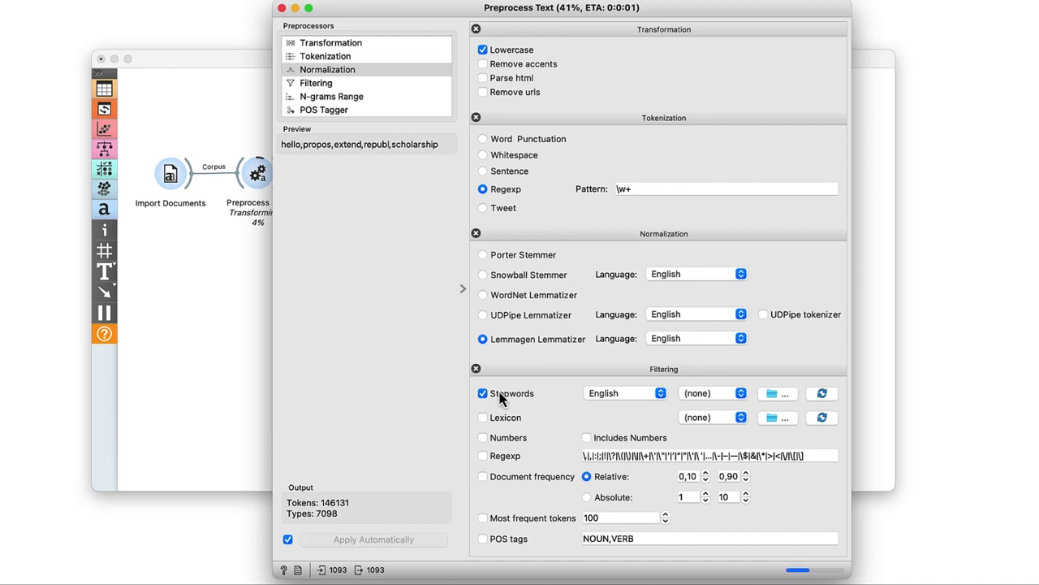
click(485, 439)
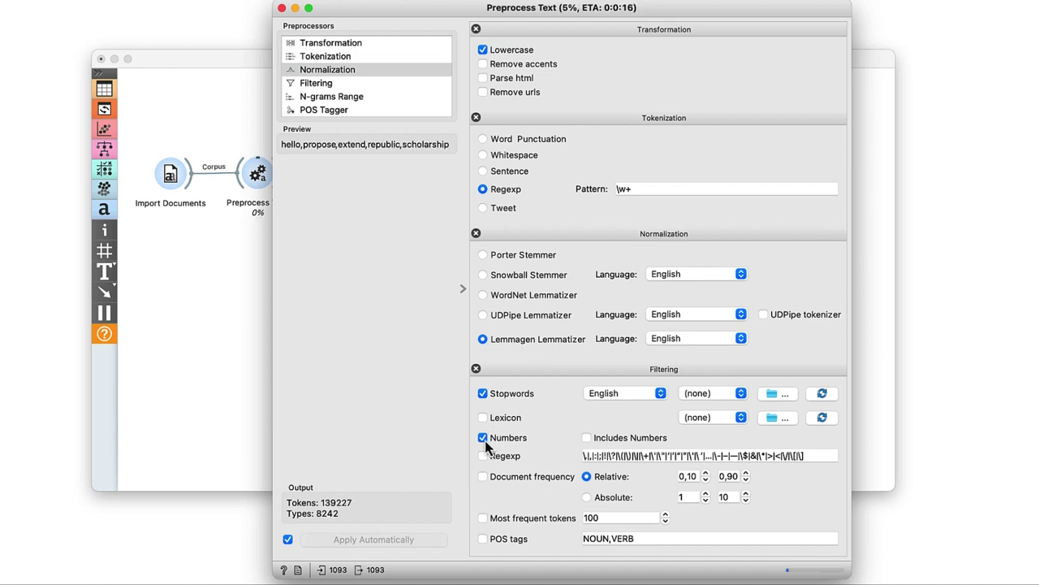
click(282, 8)
drag(275, 165, 329, 175)
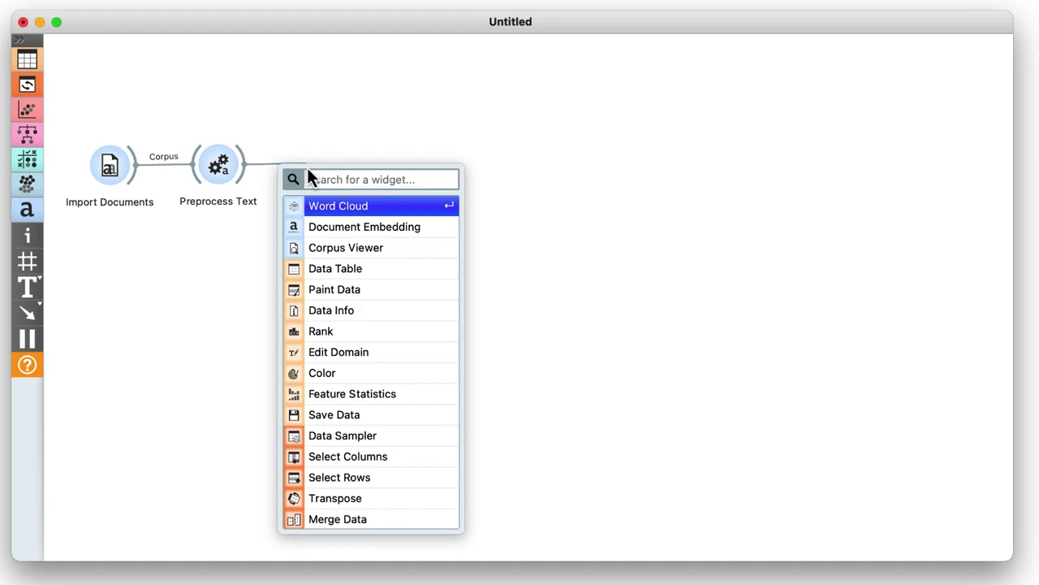
Add a Word Cloud after Preprocess Text and select 'tax', yielding 387 documents
click(328, 206)
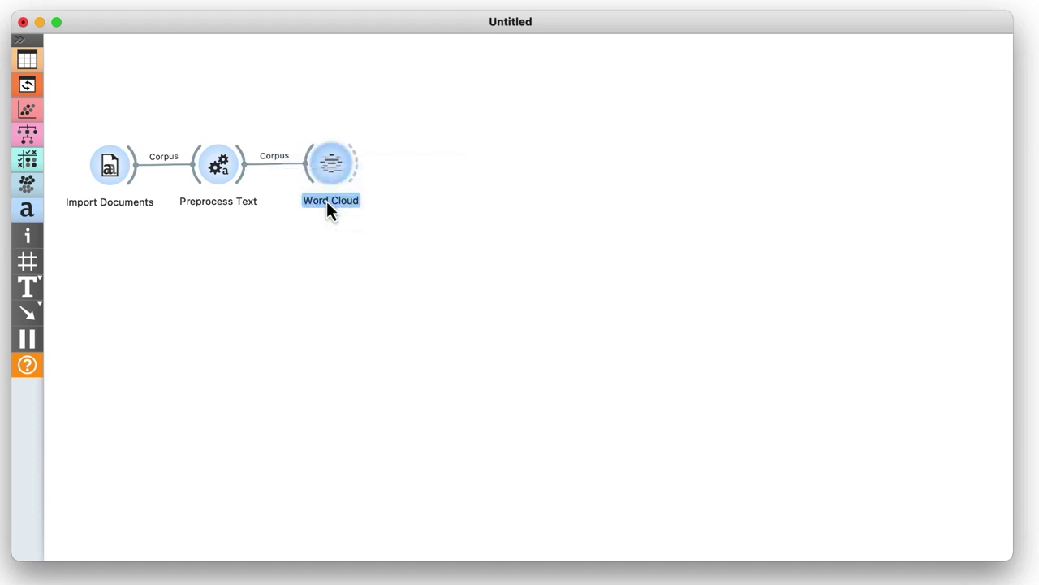
double_click(249, 135)
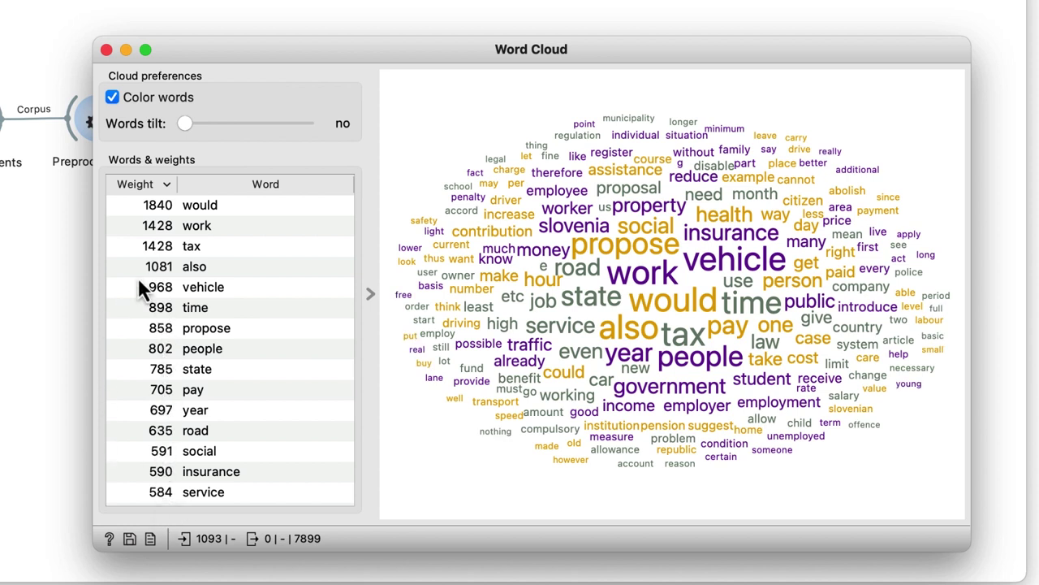
click(229, 250)
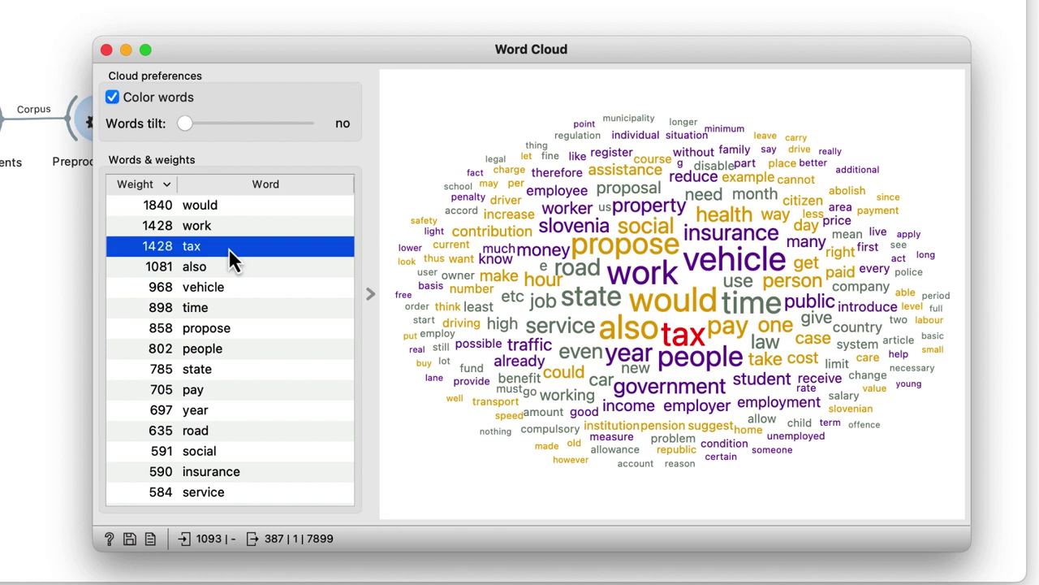
Select all 201 words from 'would' down to 'abolish' in the Words & weights table
click(197, 206)
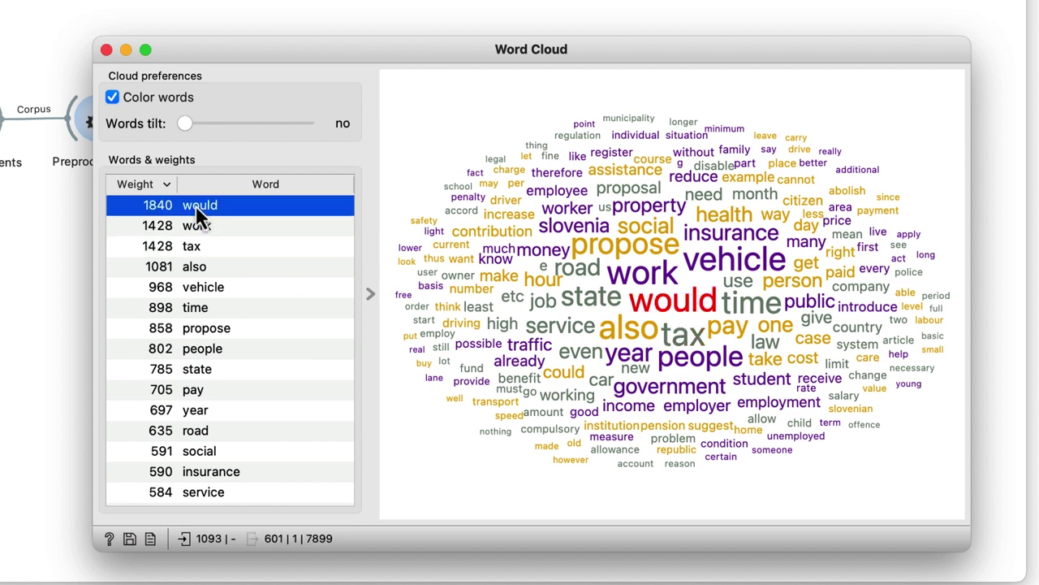
scroll(225, 427, down, 10)
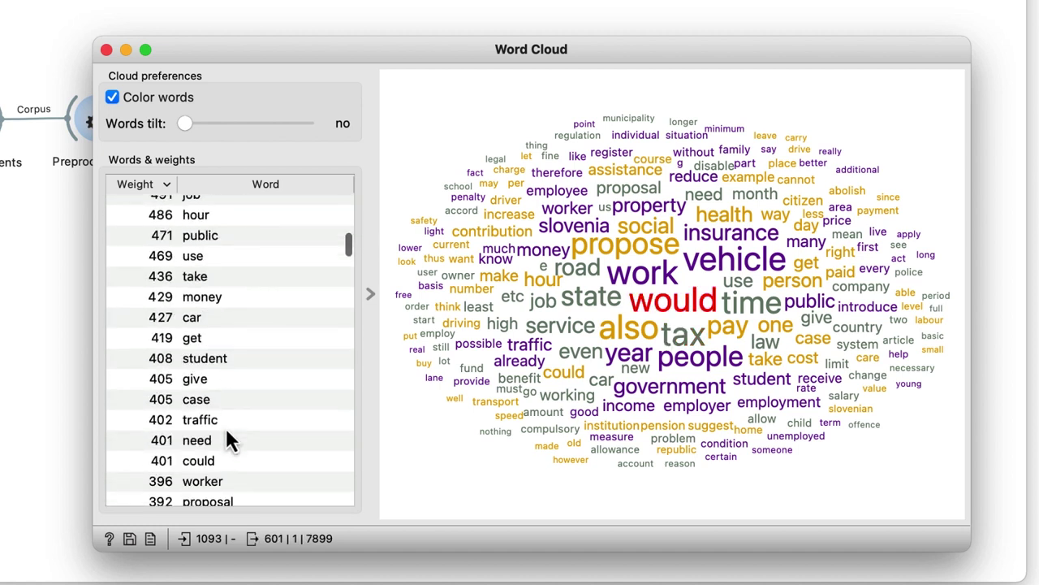
scroll(227, 434, down, 15)
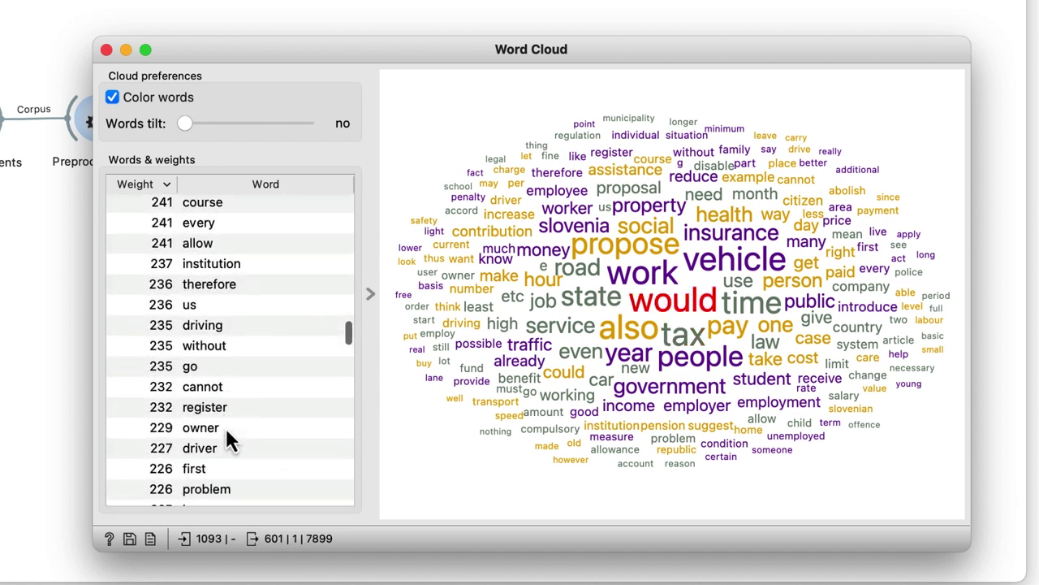
scroll(225, 426, down, 4)
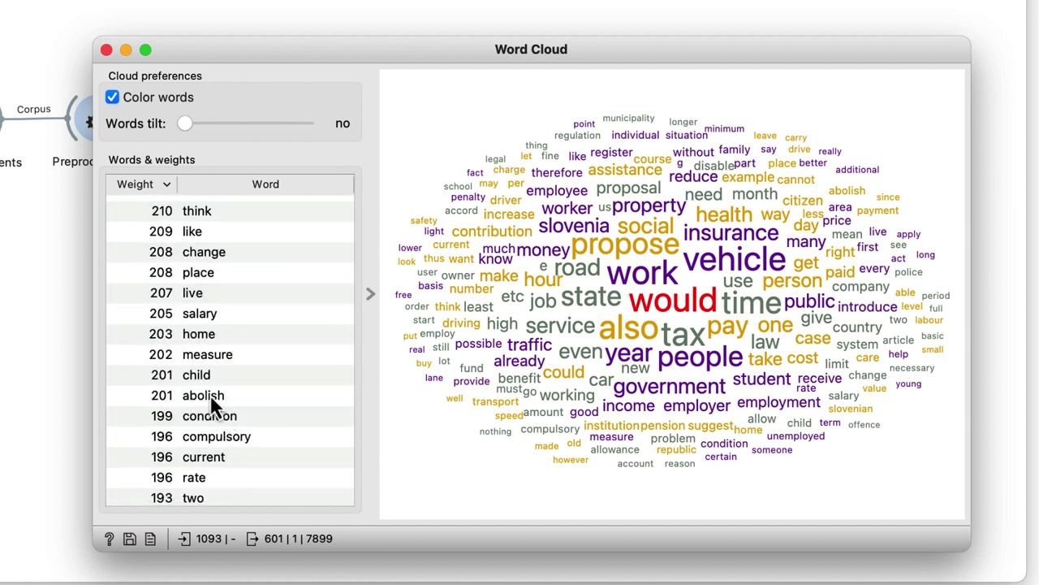
shift+click(210, 394)
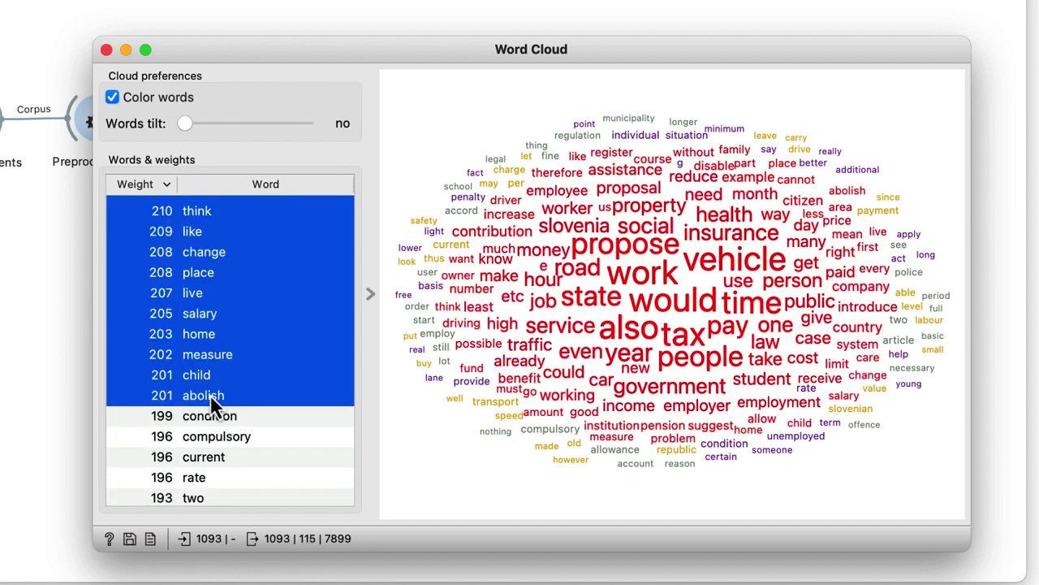
scroll(210, 395, up, 12)
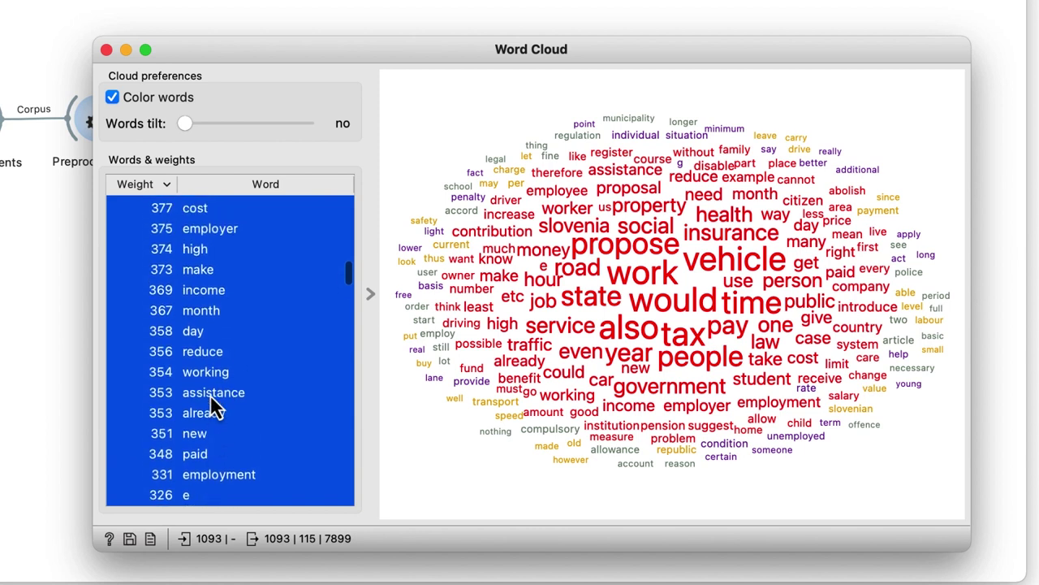
scroll(210, 394, up, 6)
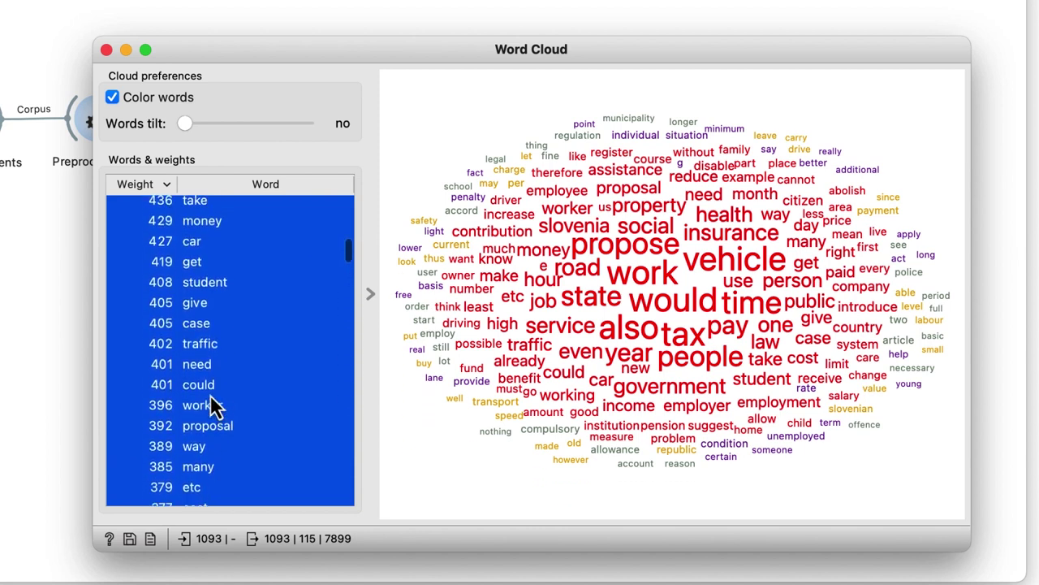
scroll(210, 395, up, 5)
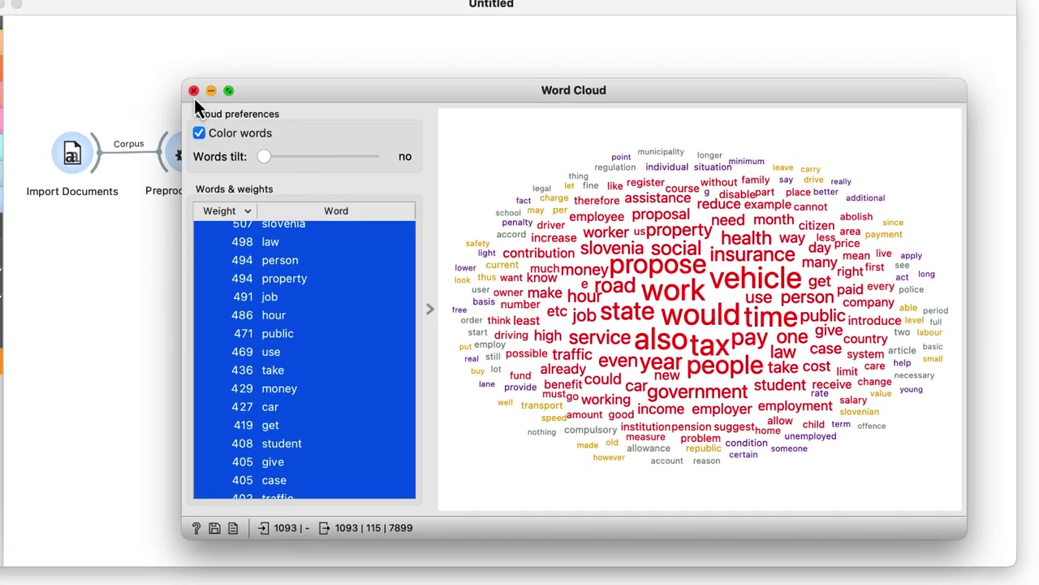
Add a Corpus widget connected after Word Cloud
click(106, 50)
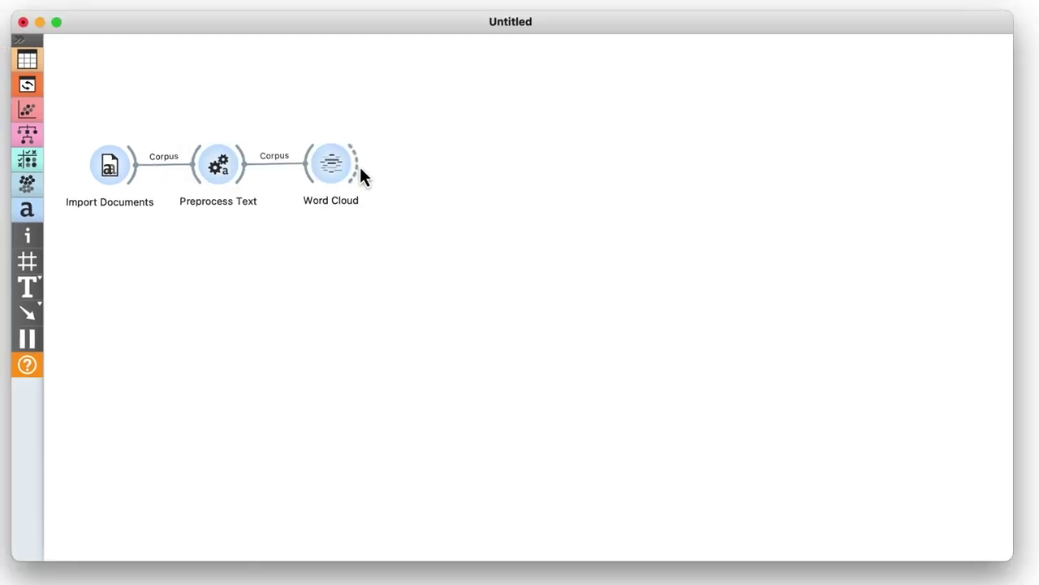
drag(360, 167, 457, 161)
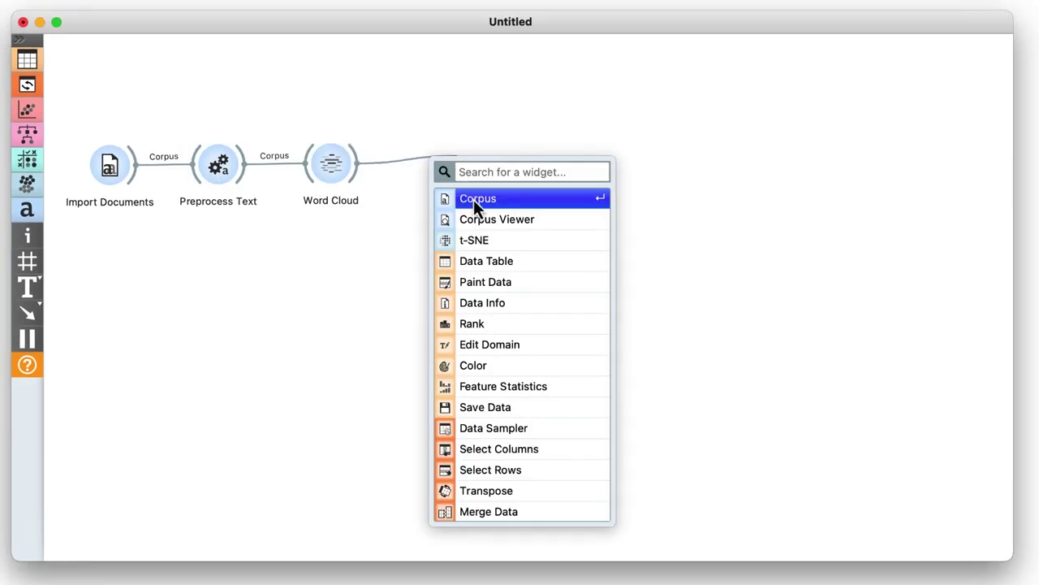
click(473, 199)
Rewire the link so Selected Words feeds the Corpus Data input
double_click(418, 152)
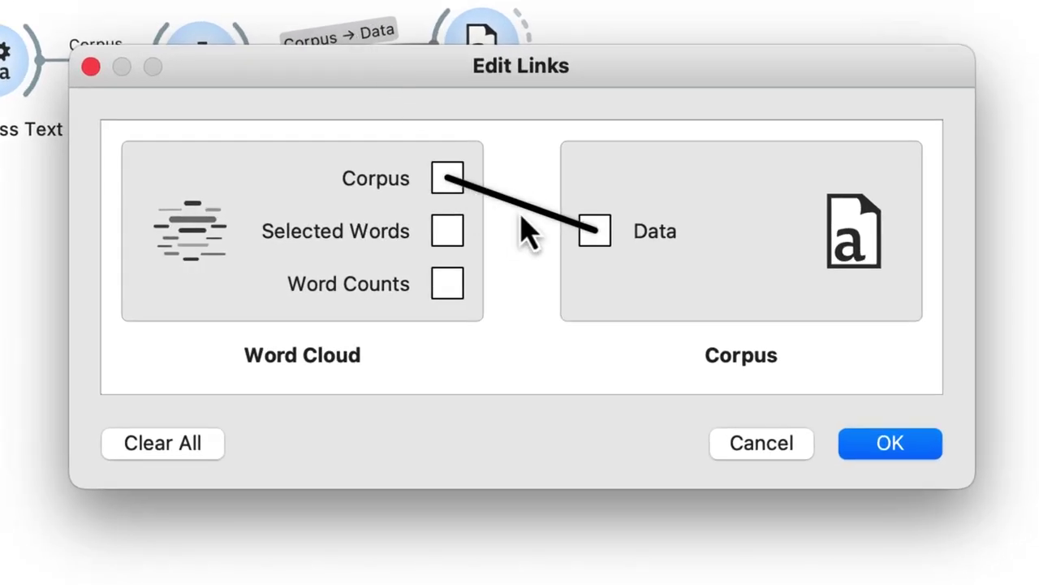
click(518, 213)
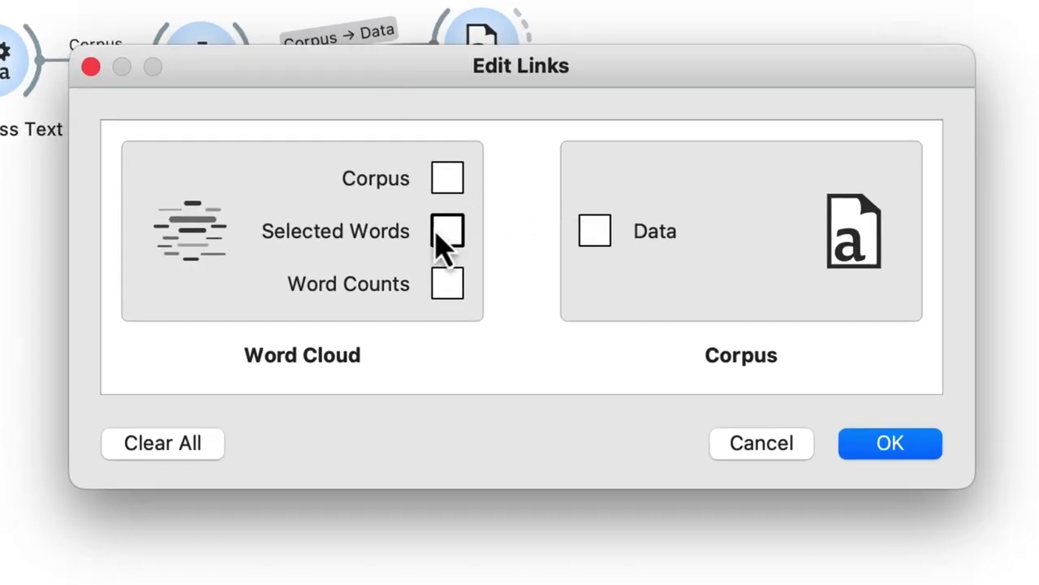
drag(441, 231, 592, 240)
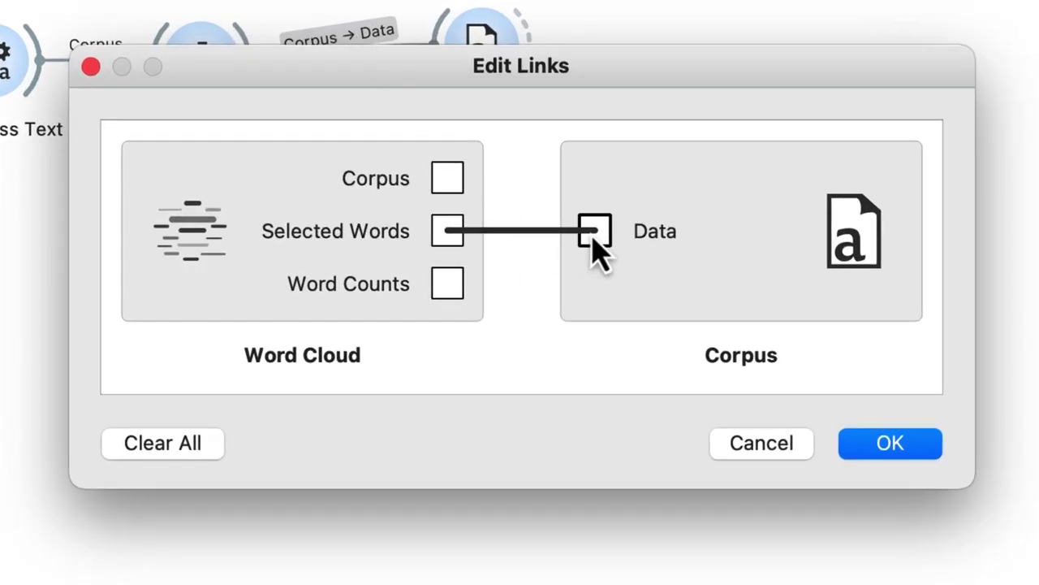
click(890, 443)
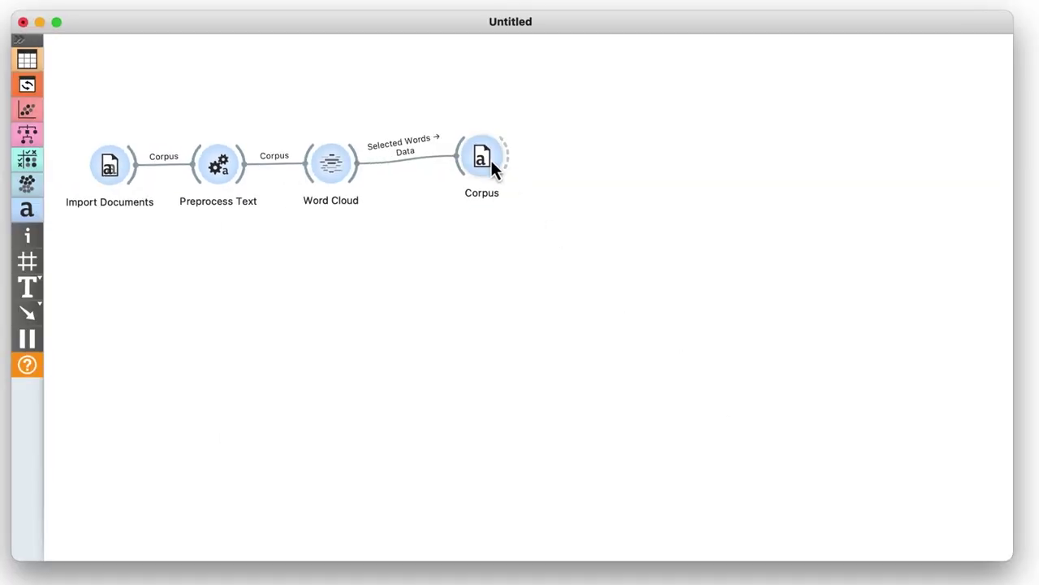
double_click(487, 162)
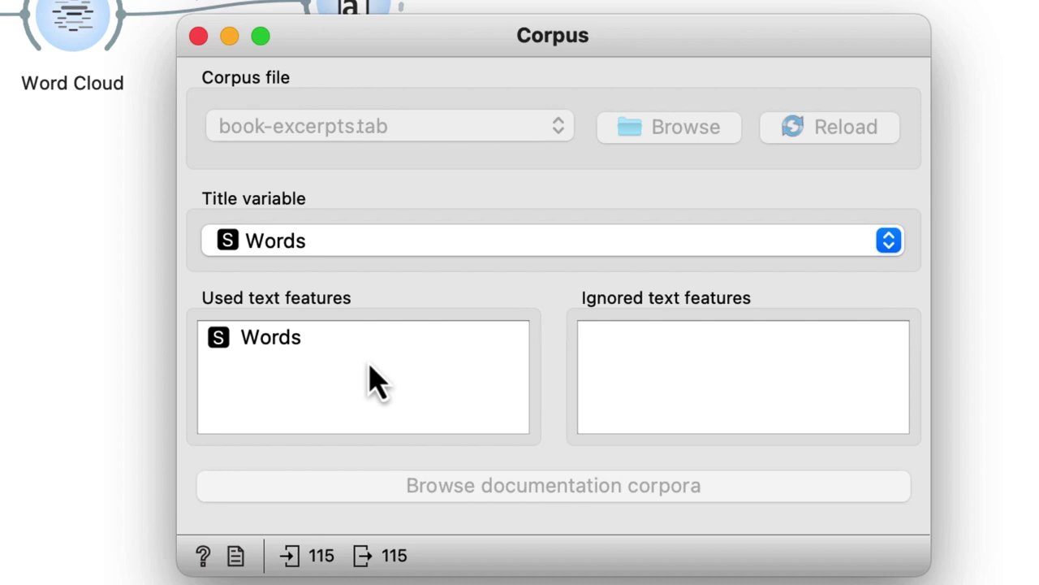
click(332, 354)
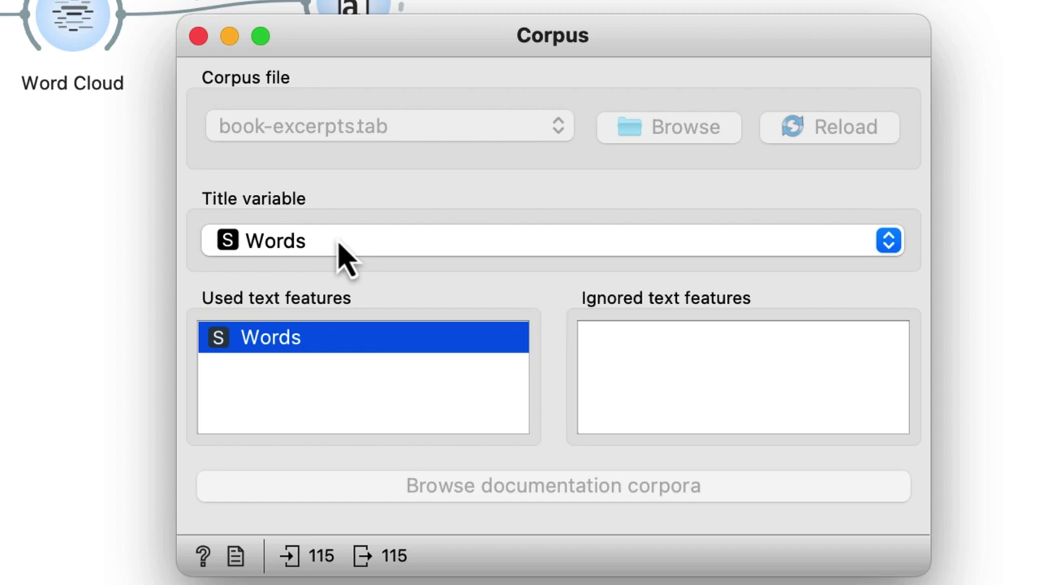
click(198, 37)
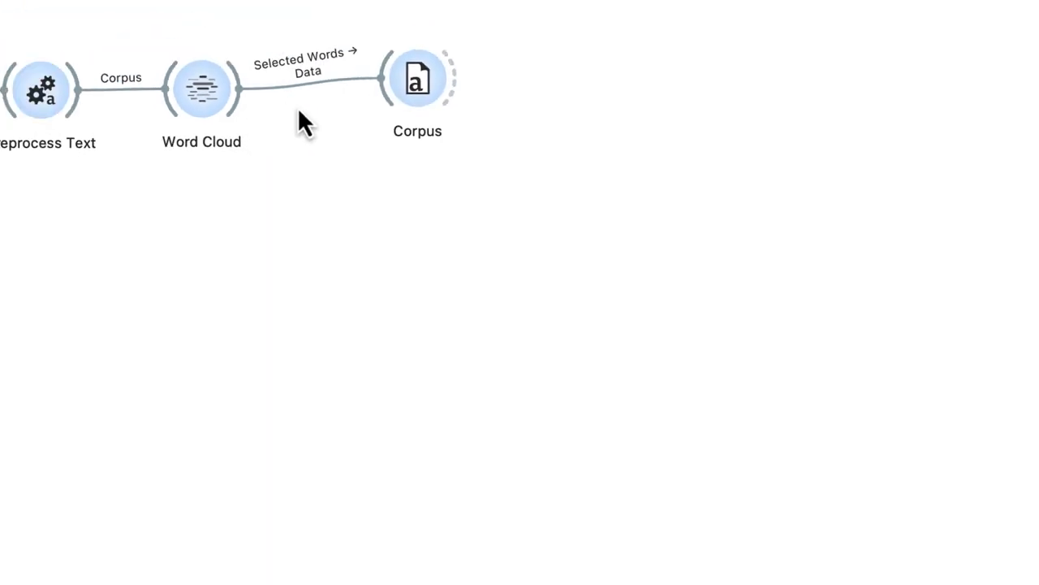
click(421, 80)
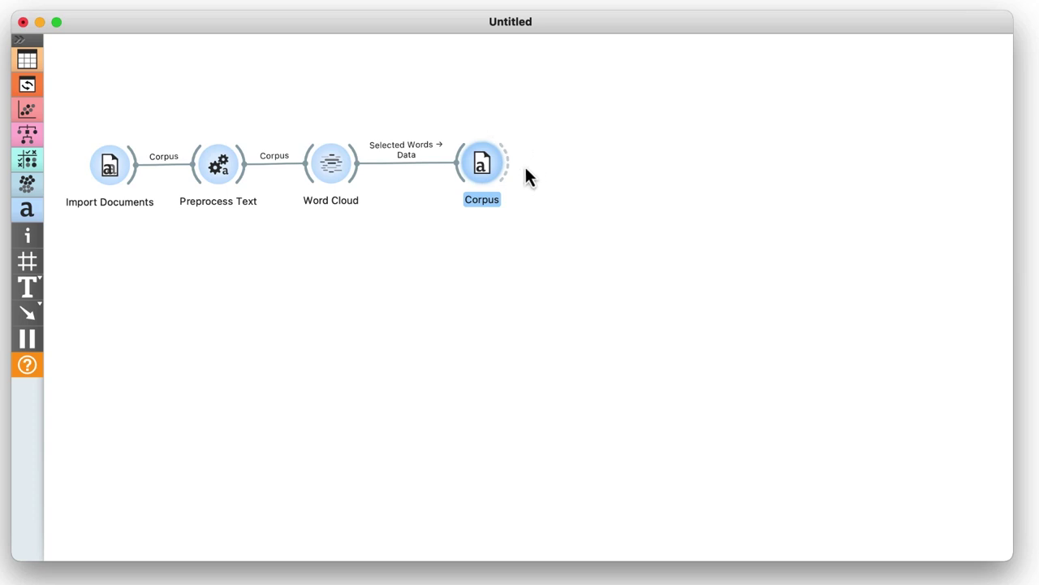
Add a Document Embedding widget after Corpus
drag(510, 167, 547, 164)
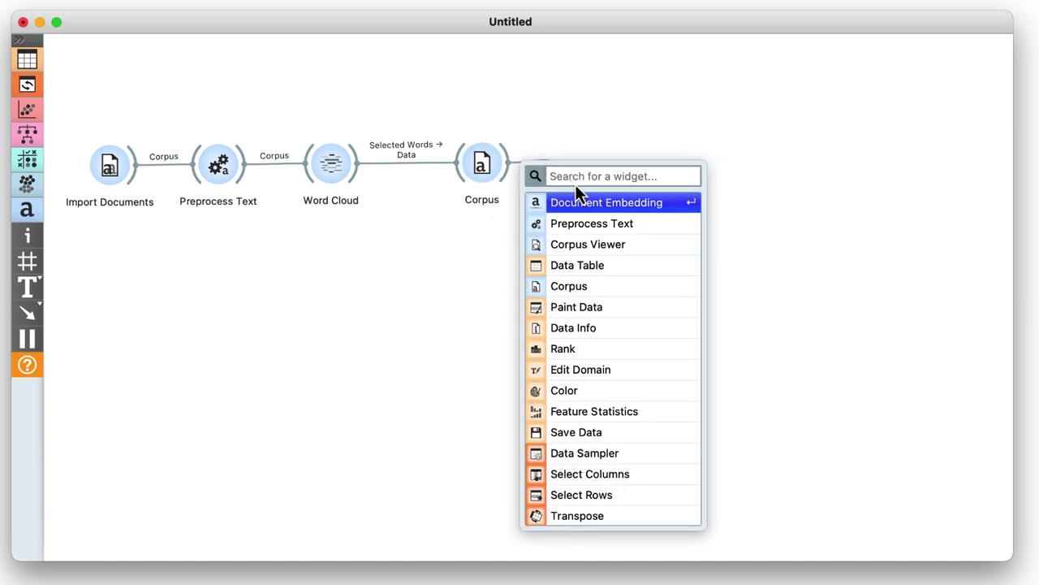
click(584, 205)
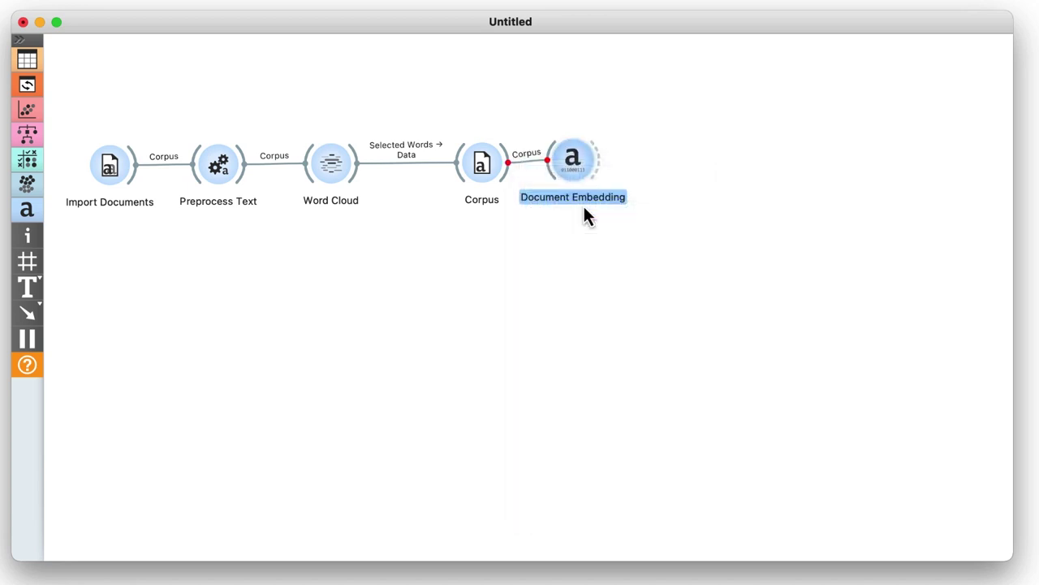
double_click(573, 162)
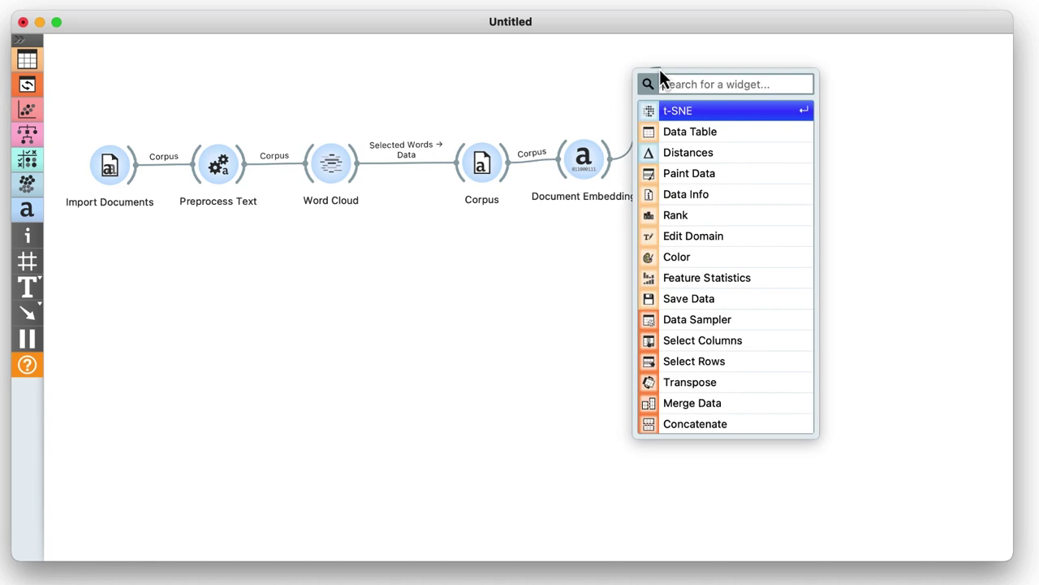
Add a Data Table after Document Embedding and inspect the 300 Dim columns
click(688, 134)
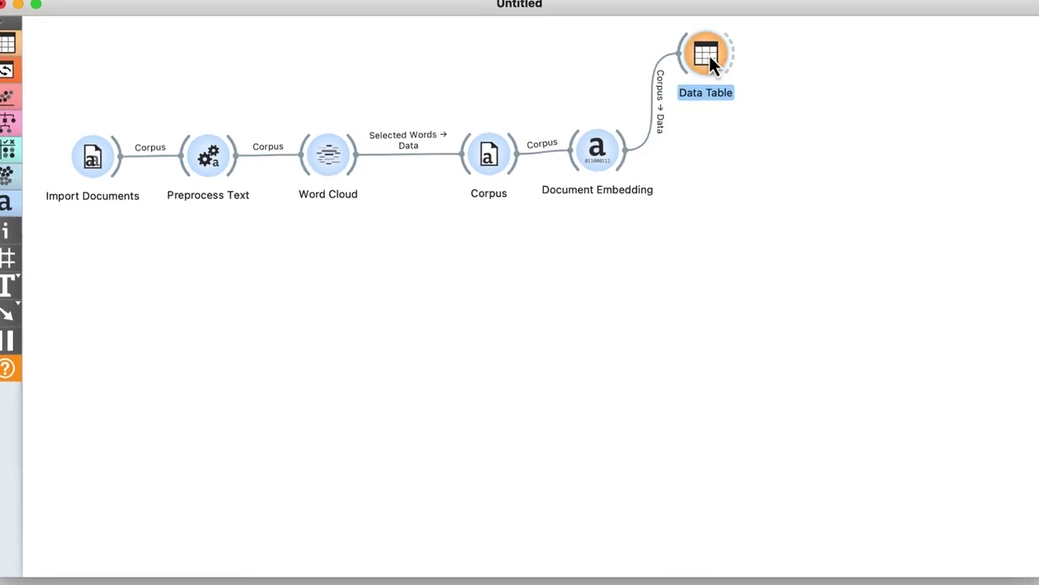
double_click(688, 70)
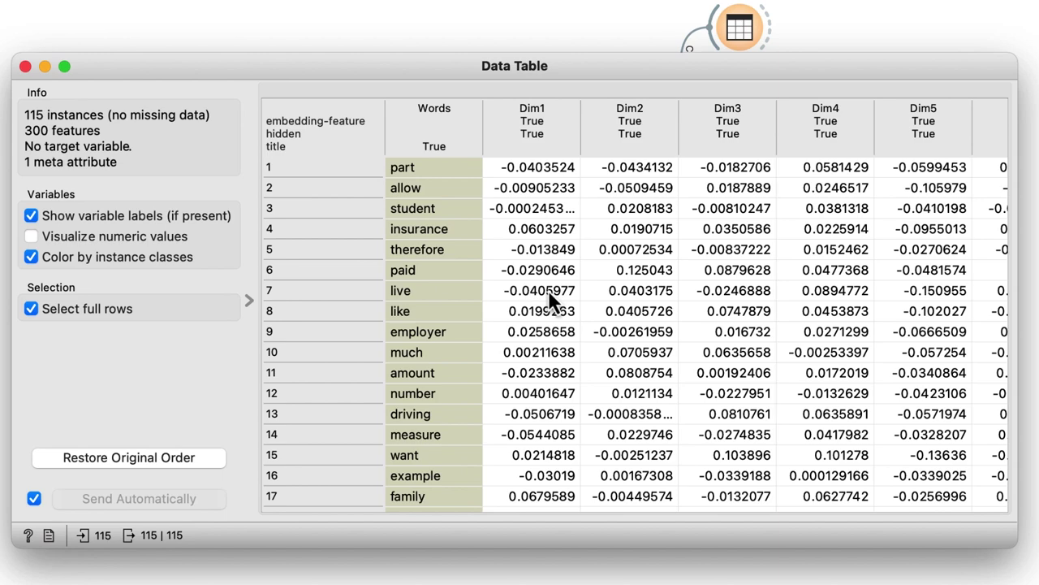
scroll(549, 297, right, 10)
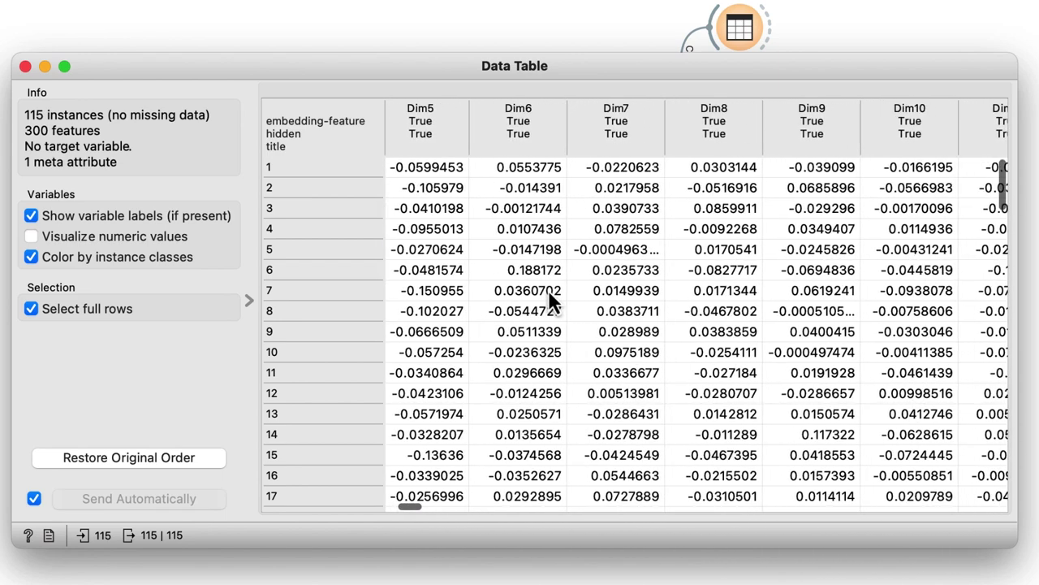
scroll(548, 290, right, 15)
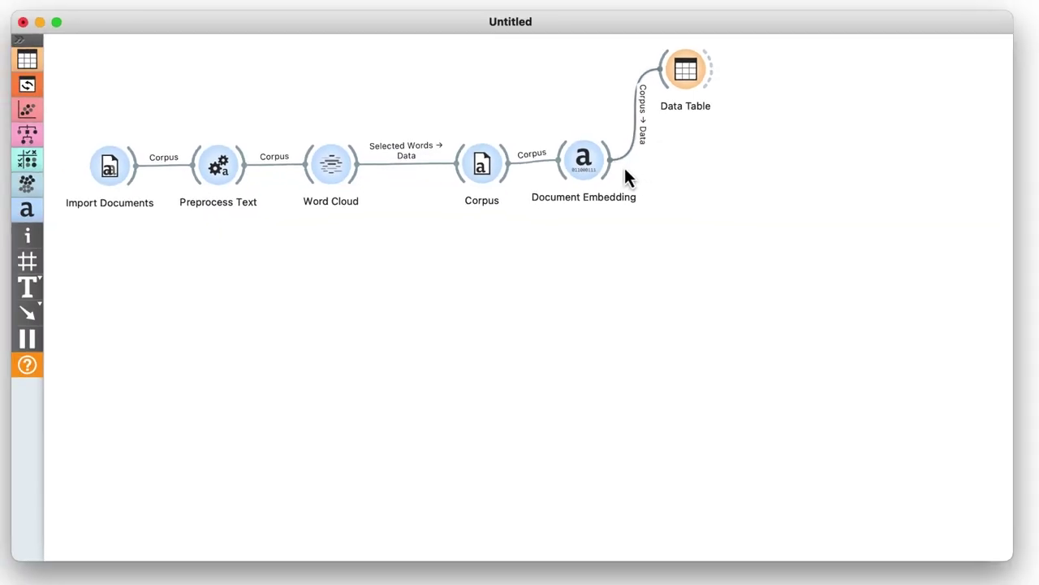
Add Distances after Document Embedding using the Cosine distance metric
drag(609, 166, 698, 162)
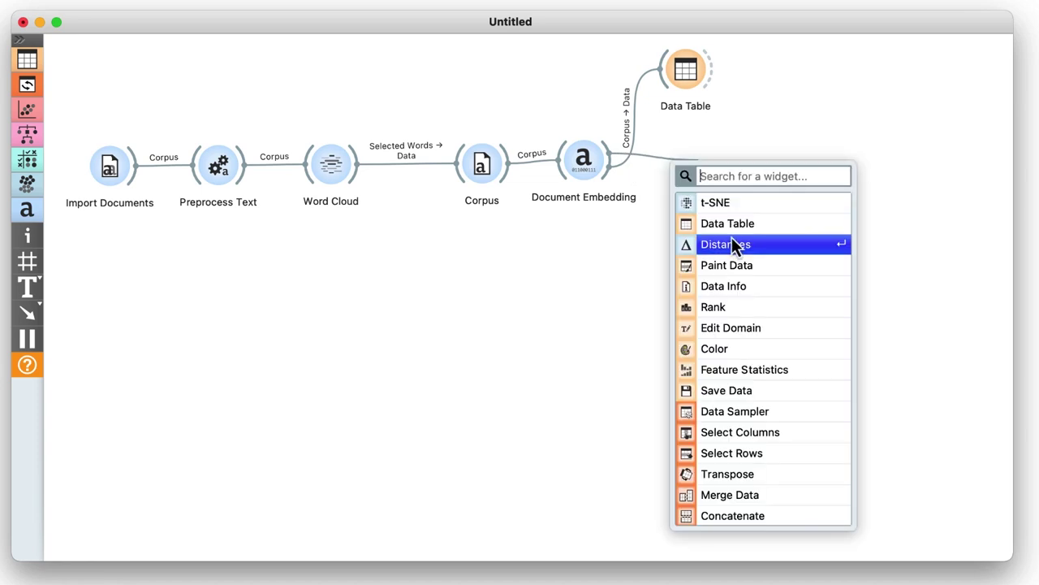
click(731, 240)
double_click(724, 156)
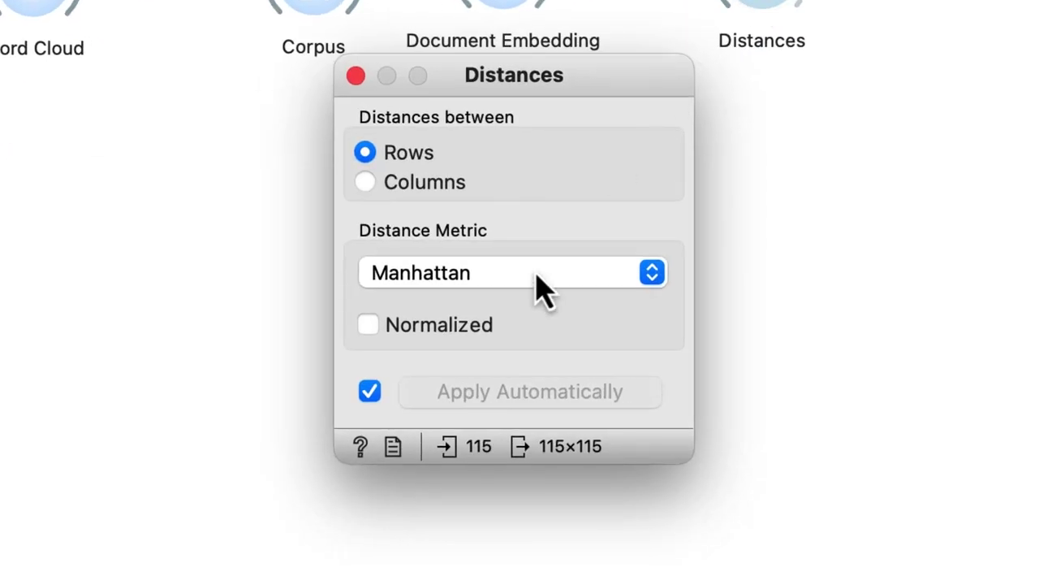
click(579, 324)
click(491, 300)
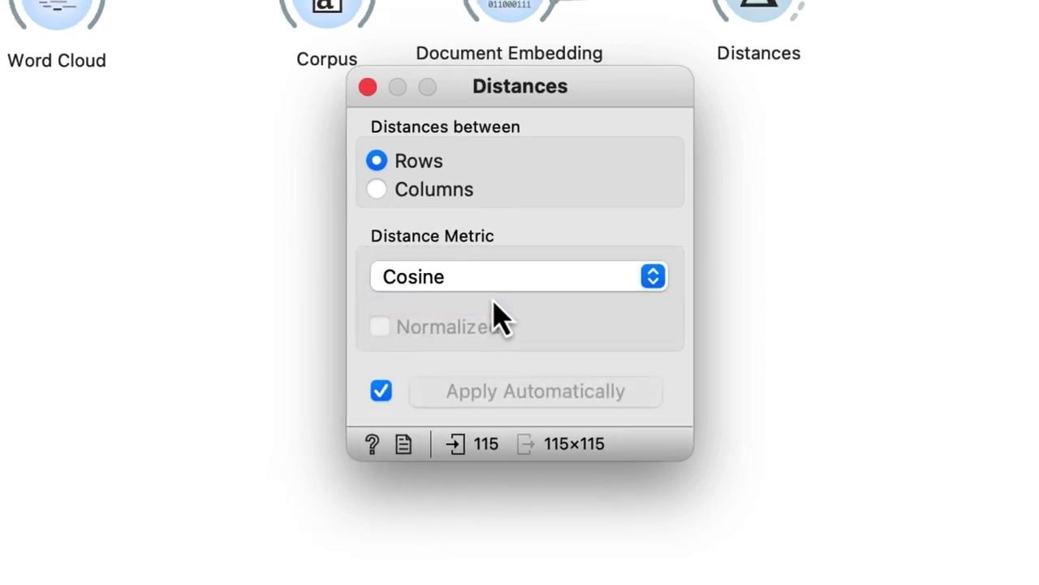
click(479, 192)
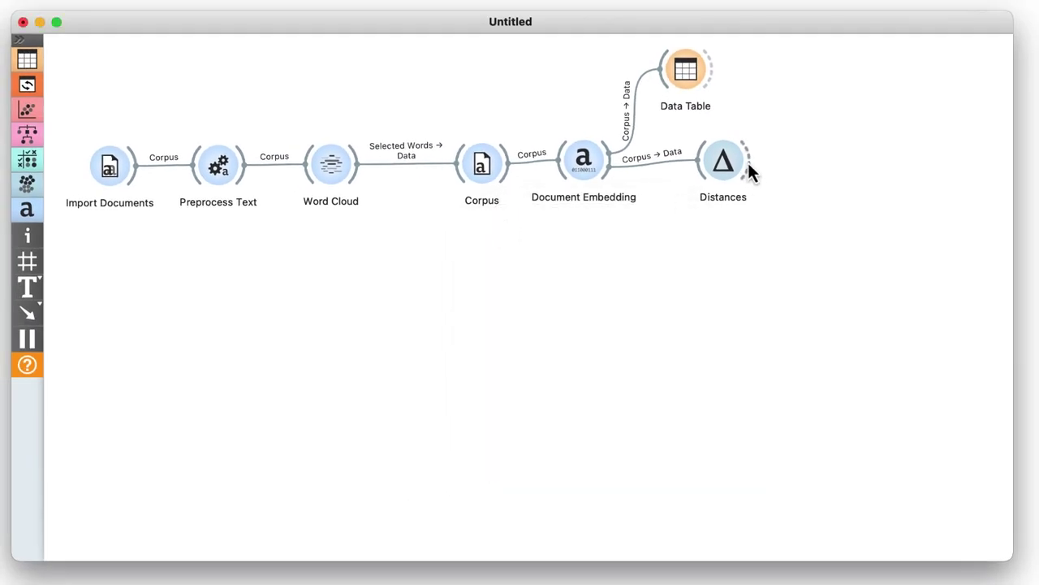
drag(748, 163, 822, 167)
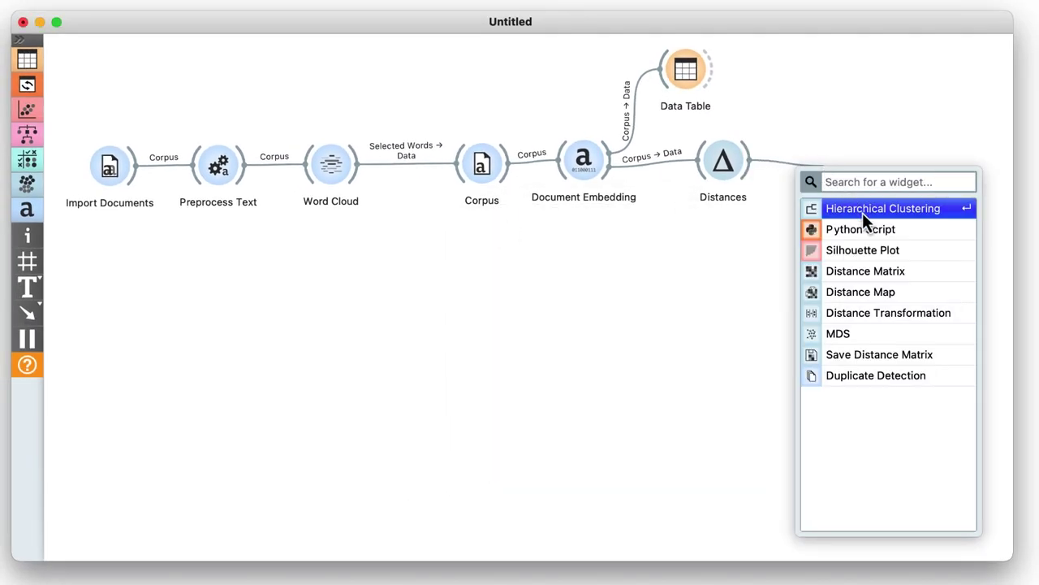
Add Hierarchical Clustering after Distances and view its dendrogram
click(863, 212)
double_click(854, 176)
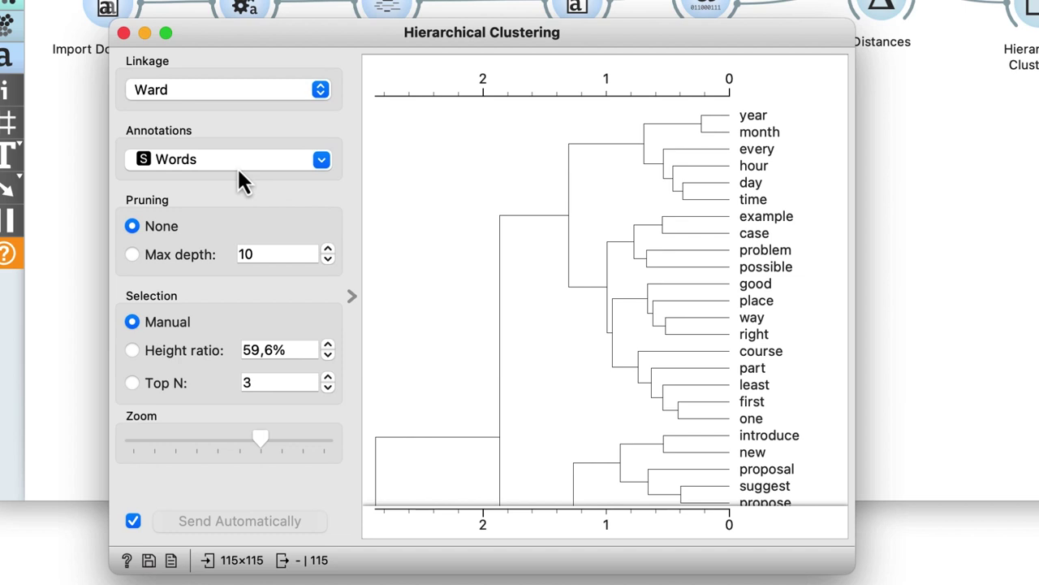
scroll(654, 387, down, 10)
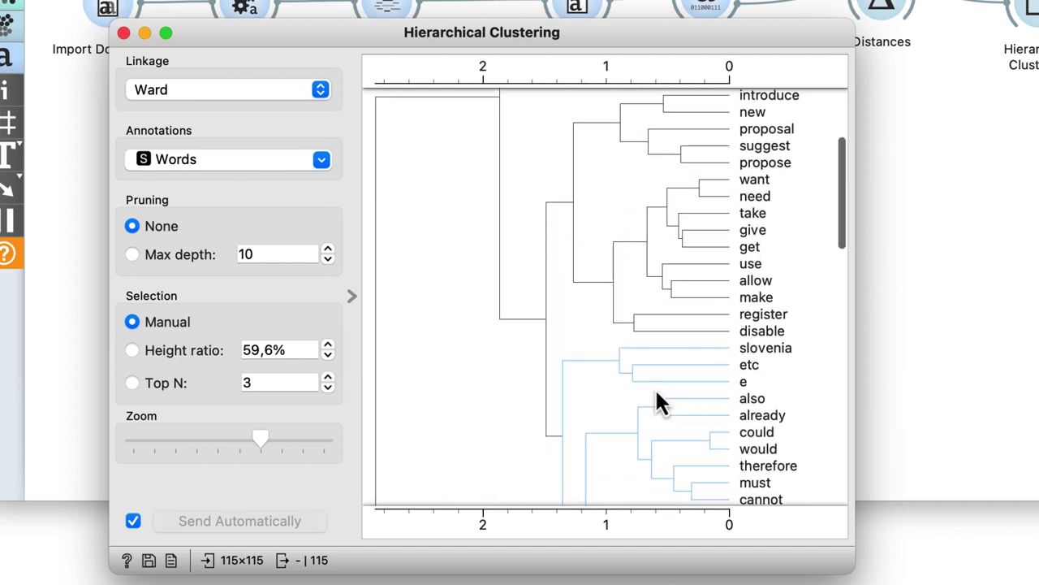
scroll(655, 387, down, 12)
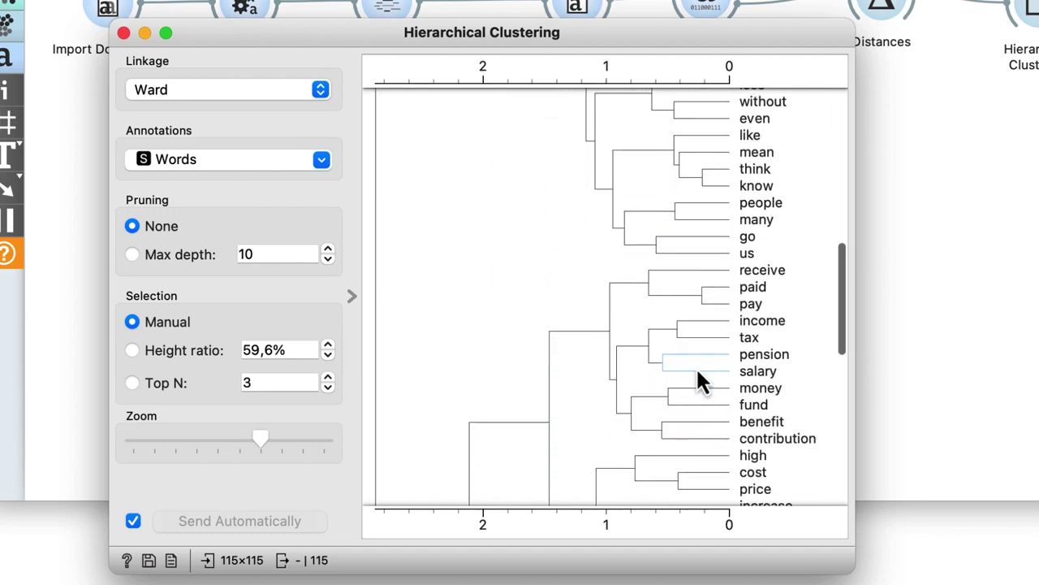
Select the income–tax–pension–salary, then car–vehicle–driving–driver clusters, and move the window aside
click(692, 348)
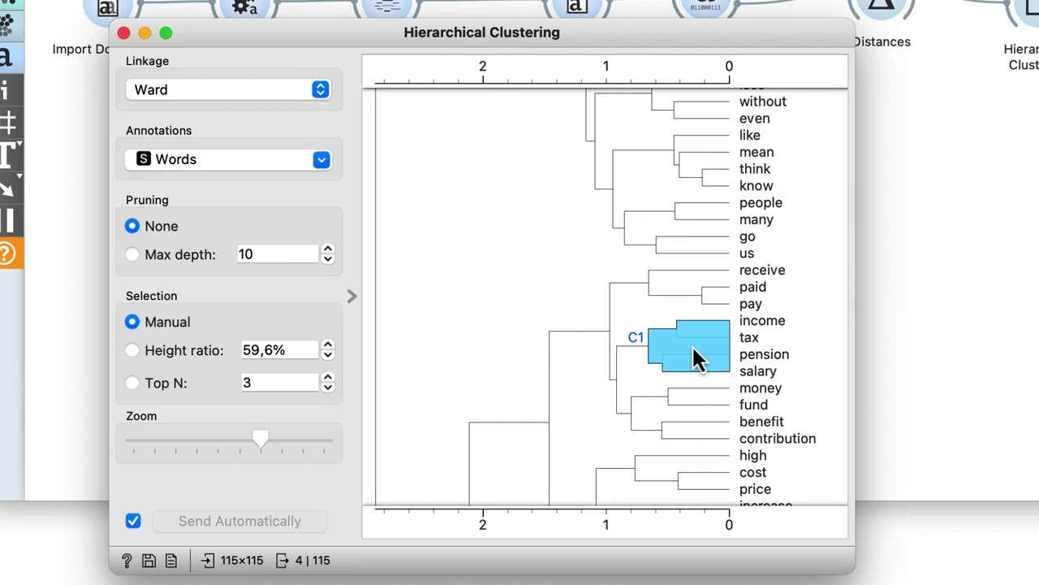
scroll(694, 350, down, 12)
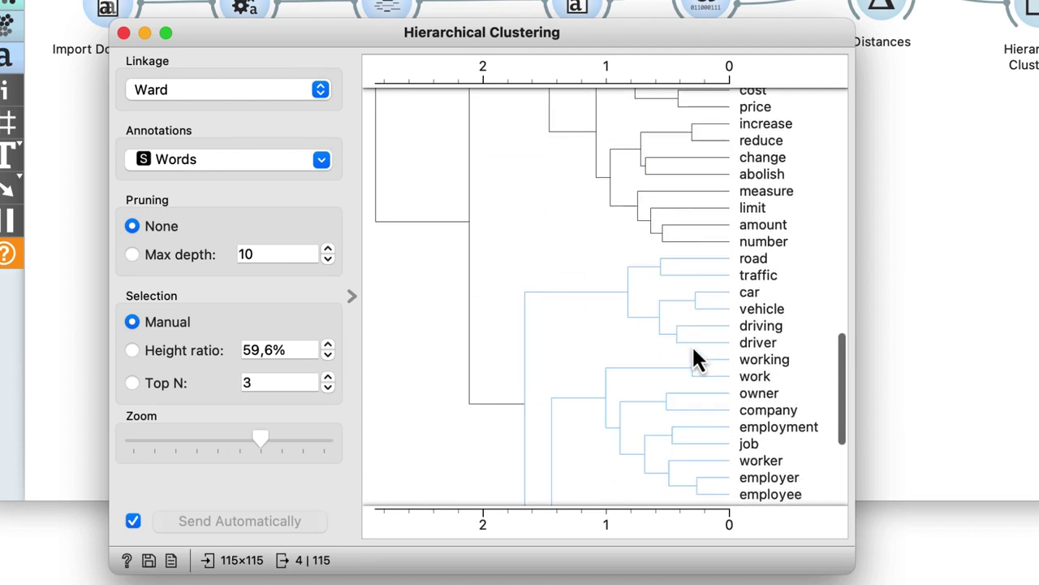
click(681, 240)
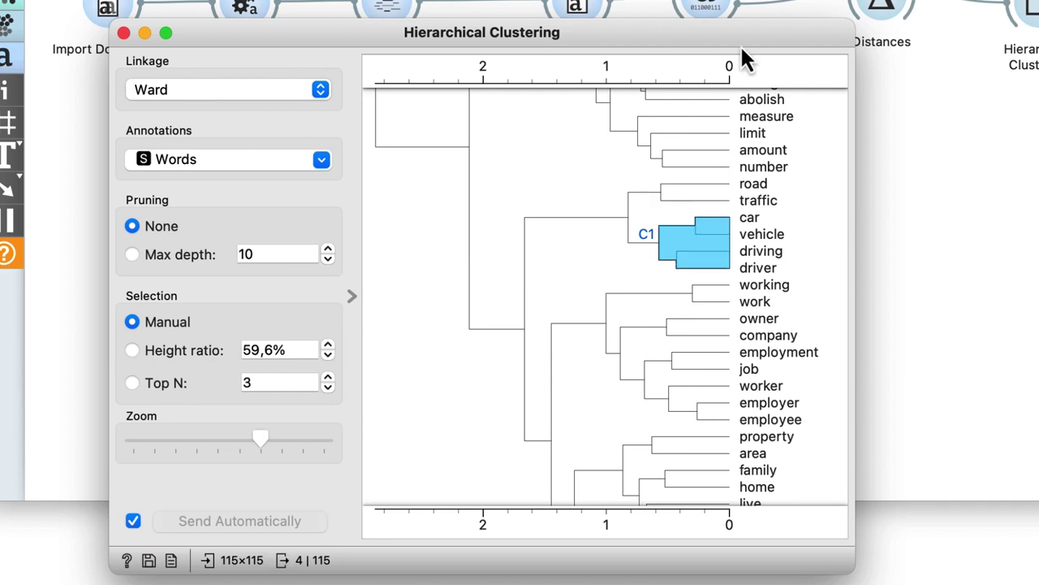
drag(737, 31, 676, 91)
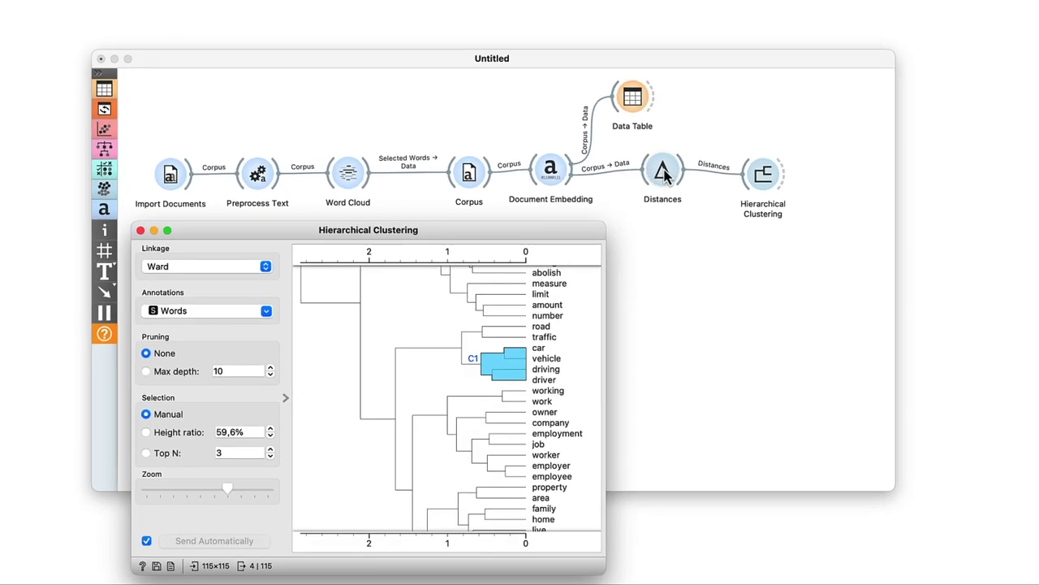
Add t-SNE after Document Embedding and rerun it with exaggeration 2
drag(568, 169, 758, 113)
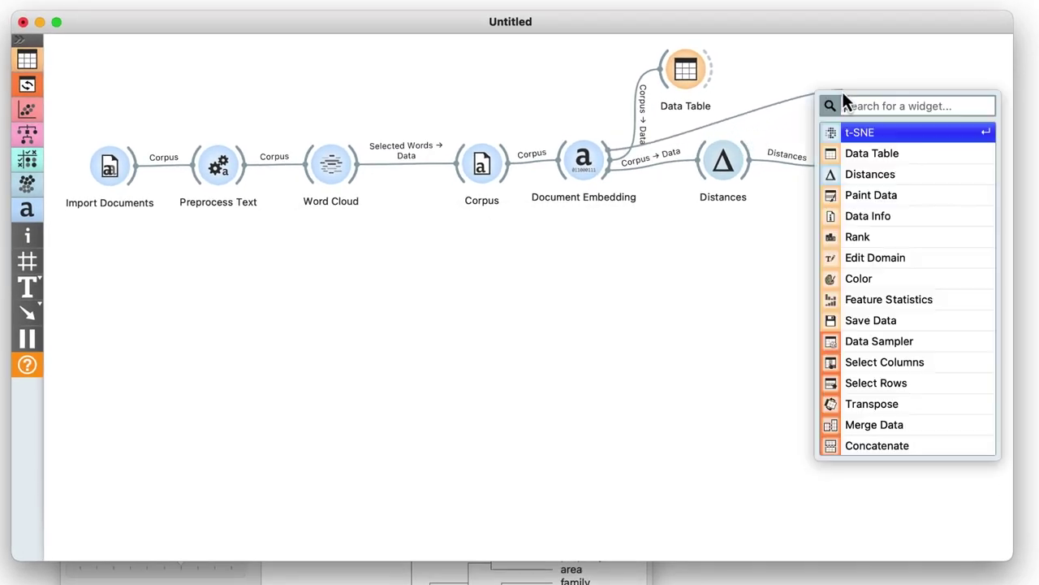
click(877, 132)
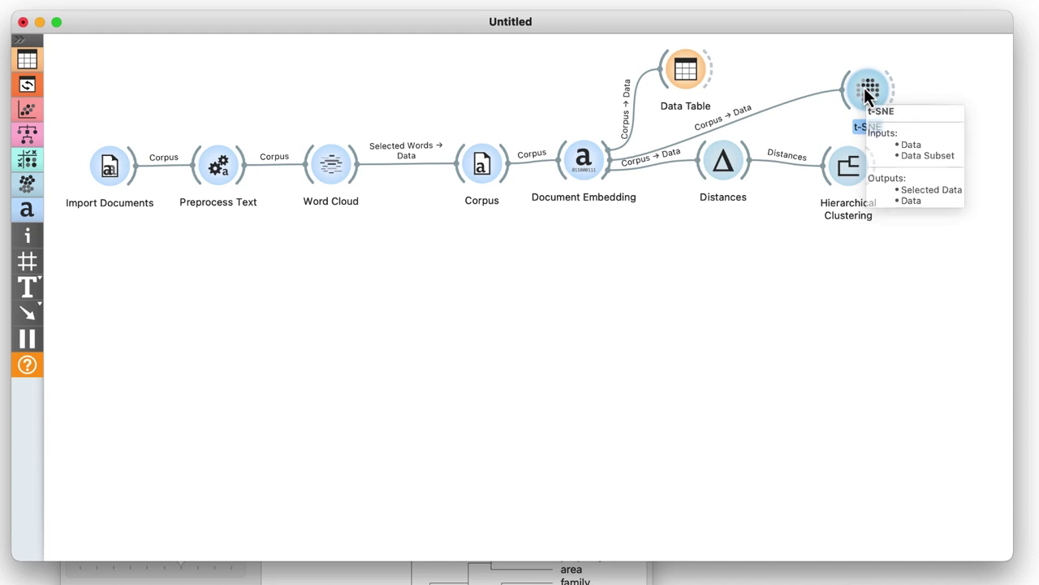
double_click(873, 87)
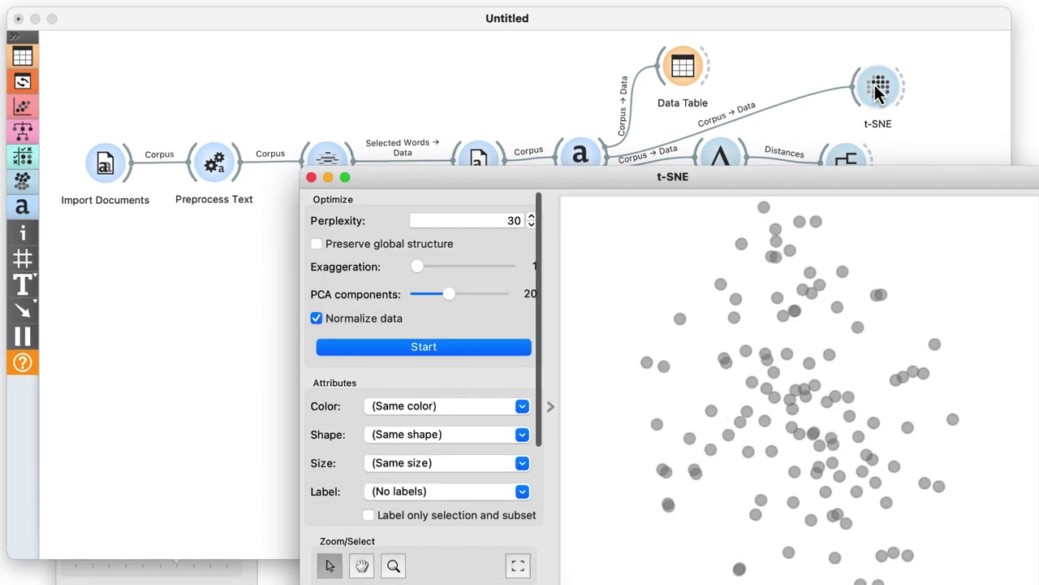
drag(416, 267, 450, 267)
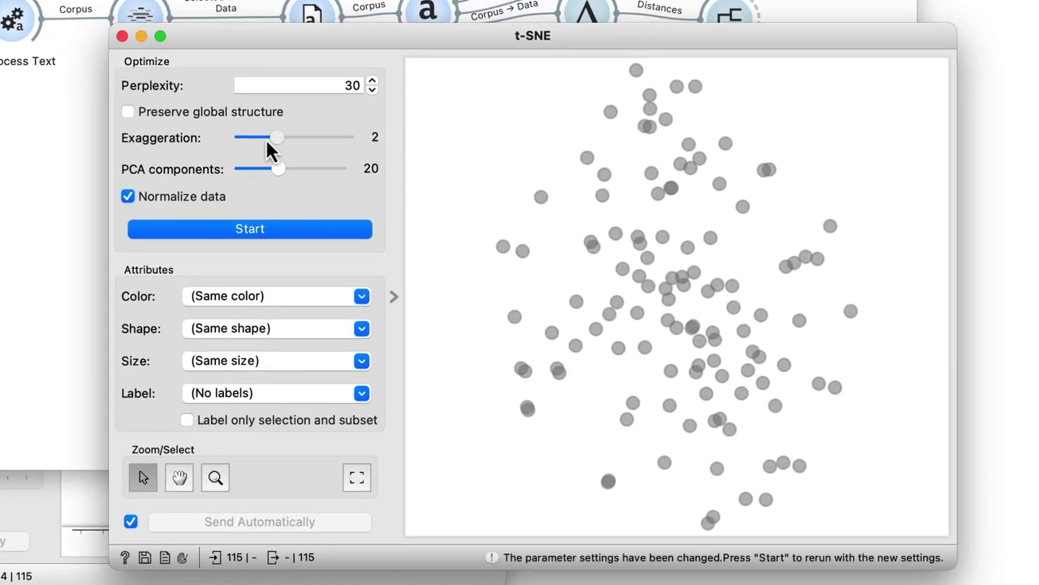
click(262, 229)
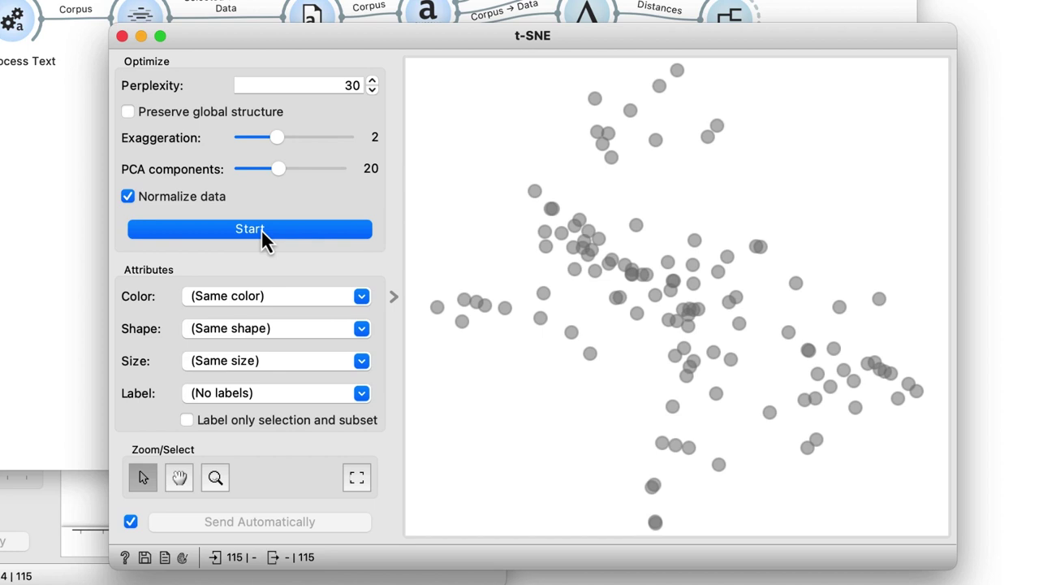
Label only selected points by Words and select the top money-related cluster
click(260, 397)
click(242, 453)
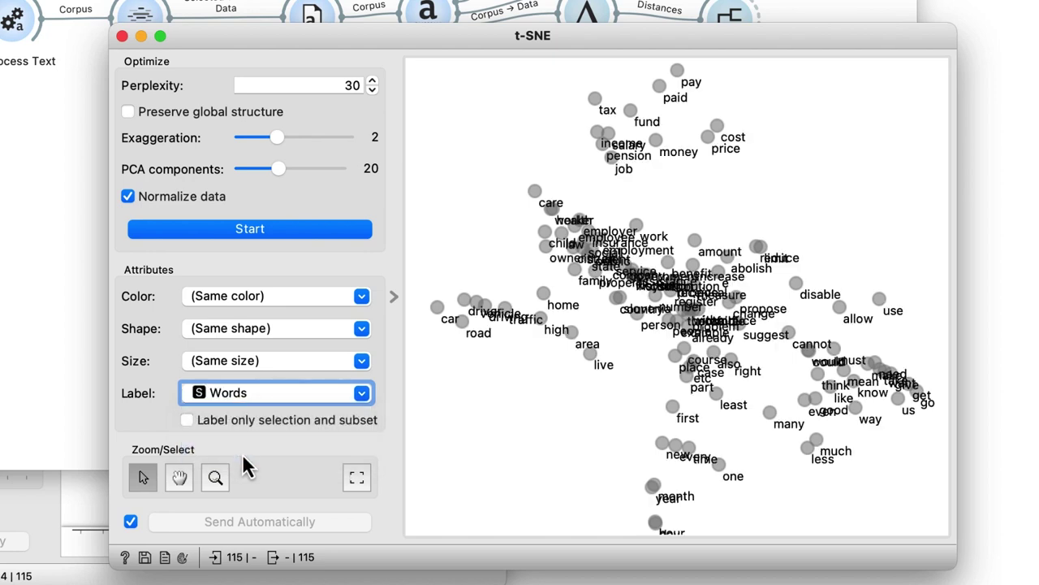
click(229, 424)
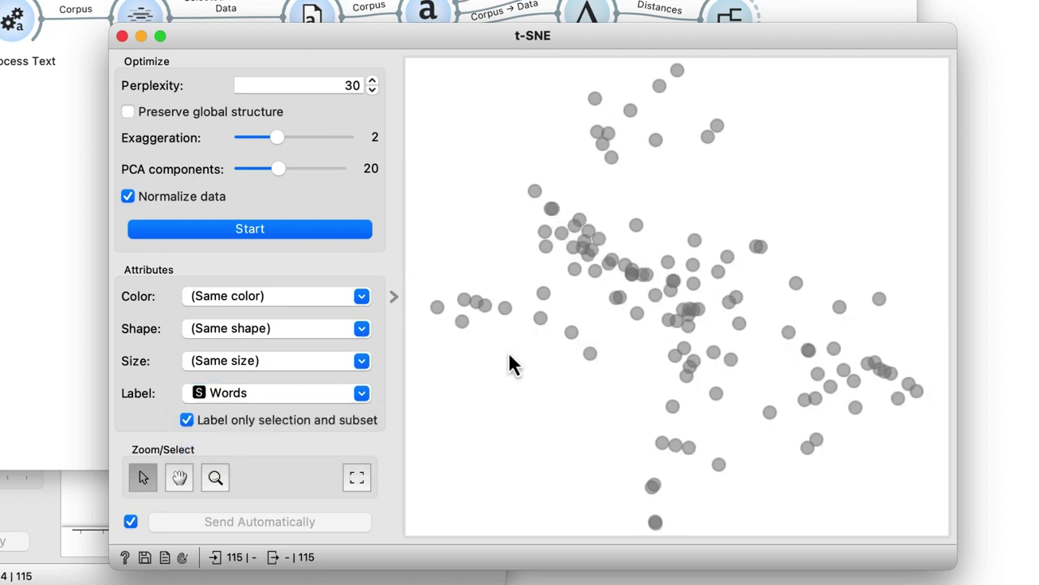
drag(591, 68, 756, 186)
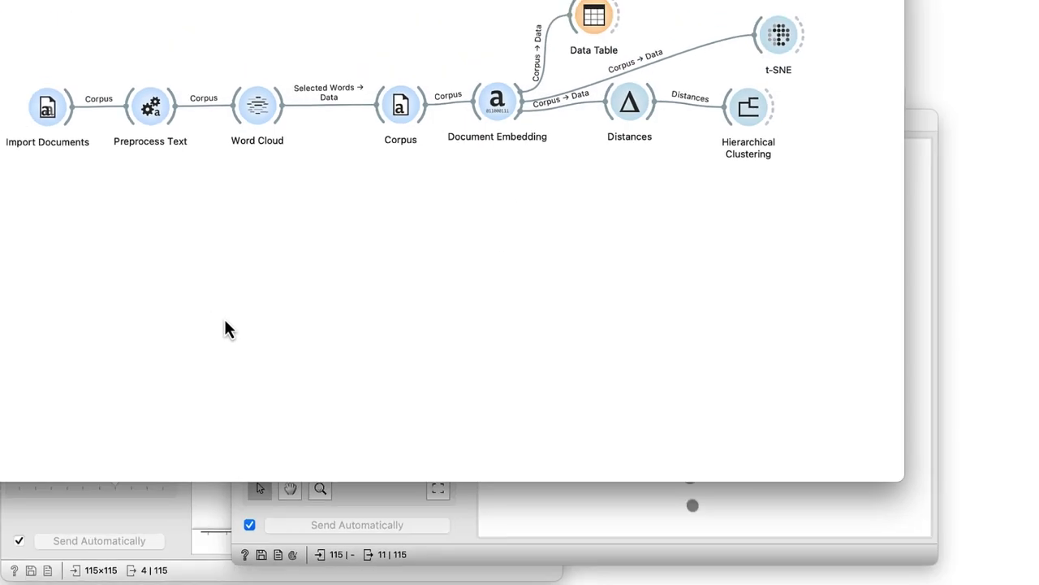
Restore the Hierarchical Clustering window on the left and clear its cluster selection
click(157, 531)
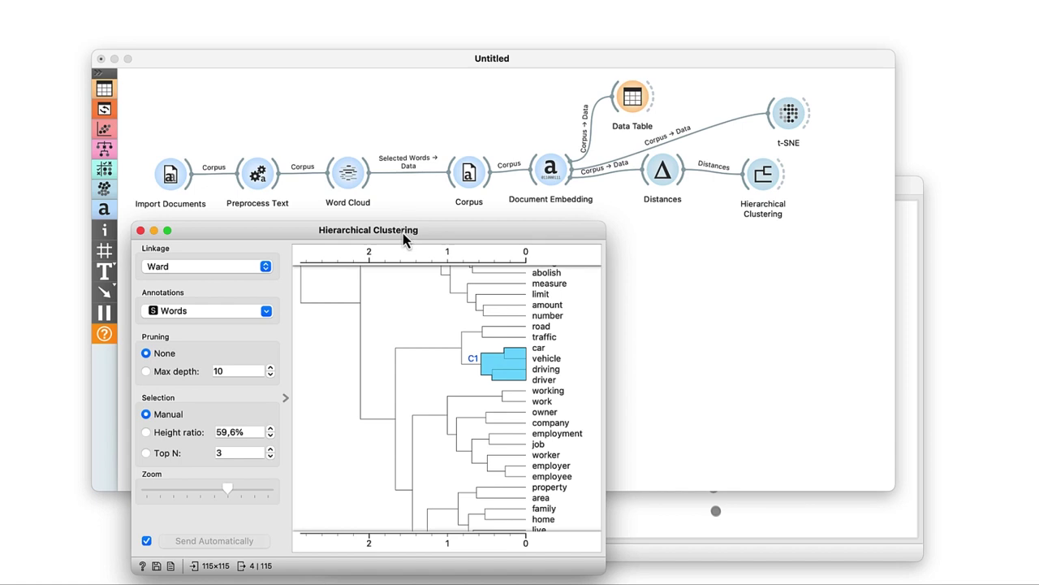
drag(404, 238, 317, 231)
click(424, 372)
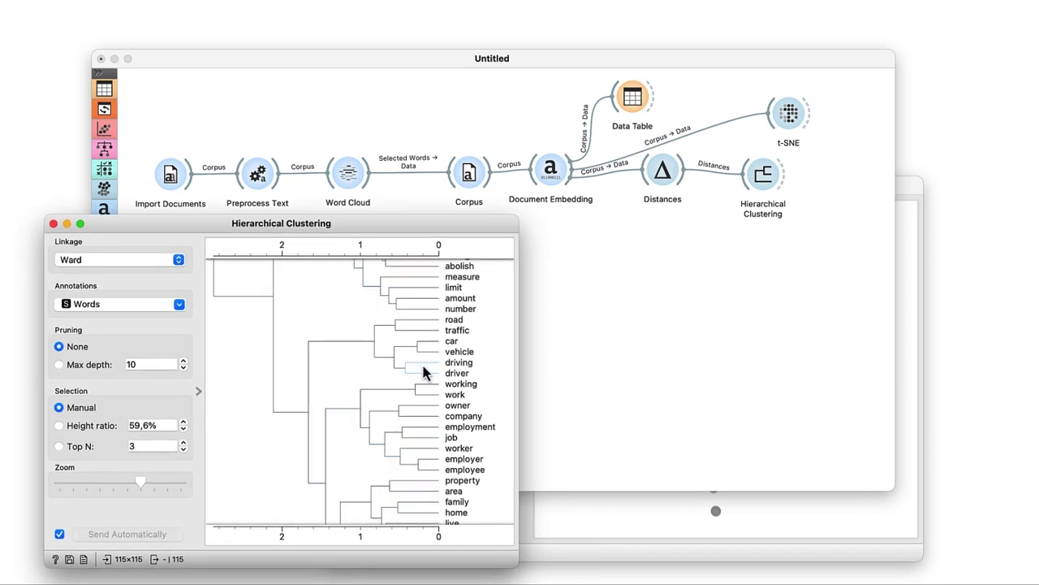
Collapse the t-SNE settings, place the map beside the dendrogram, and link Selected Data to Data Subset
click(645, 522)
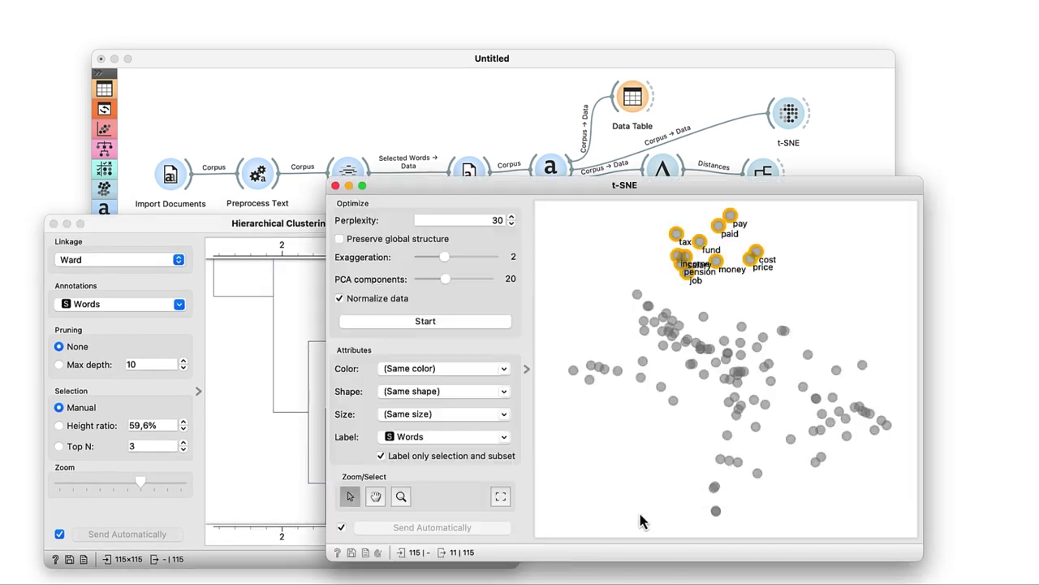
click(524, 373)
drag(573, 189, 626, 258)
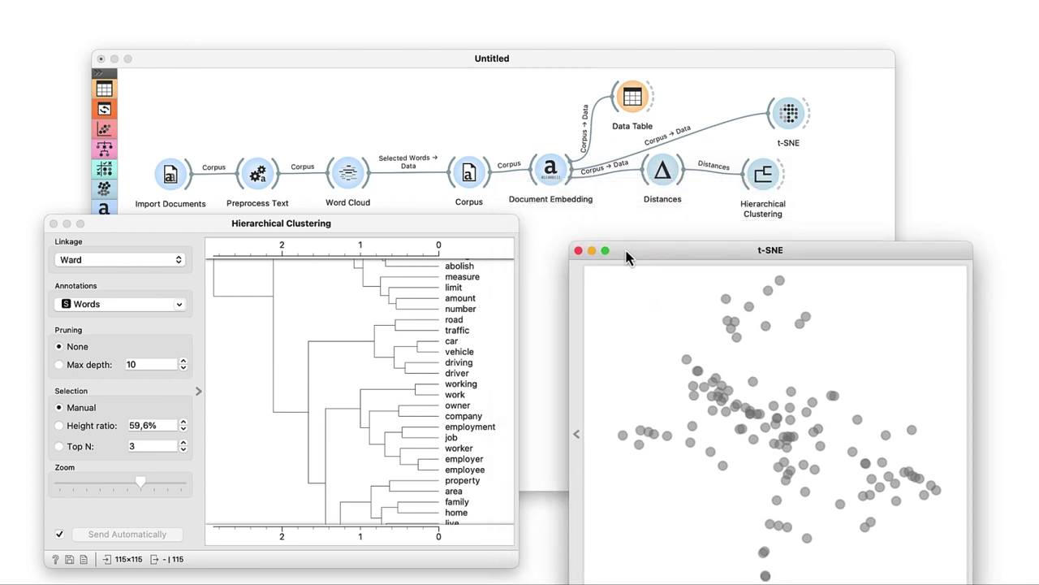
drag(735, 151, 749, 214)
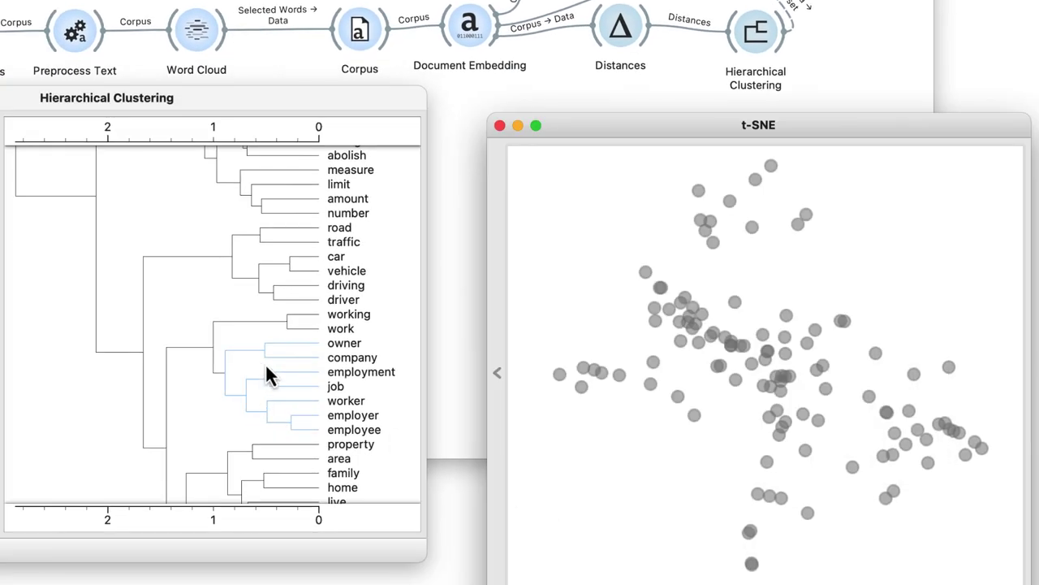
Highlight the road–driver dendrogram cluster, then the income–tax–pension–salary cluster, on the t-SNE map
click(253, 255)
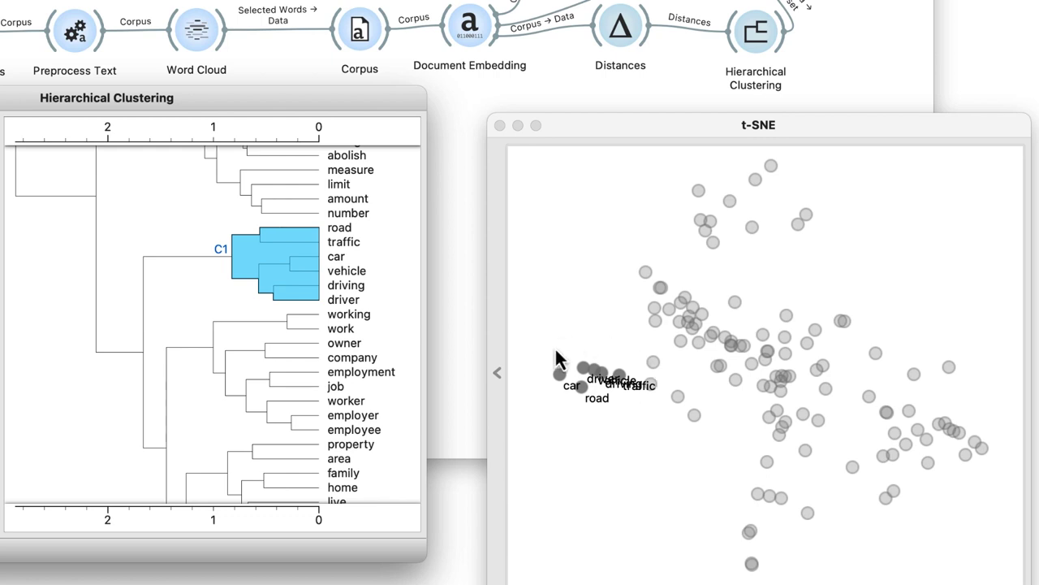
scroll(307, 425, up, 5)
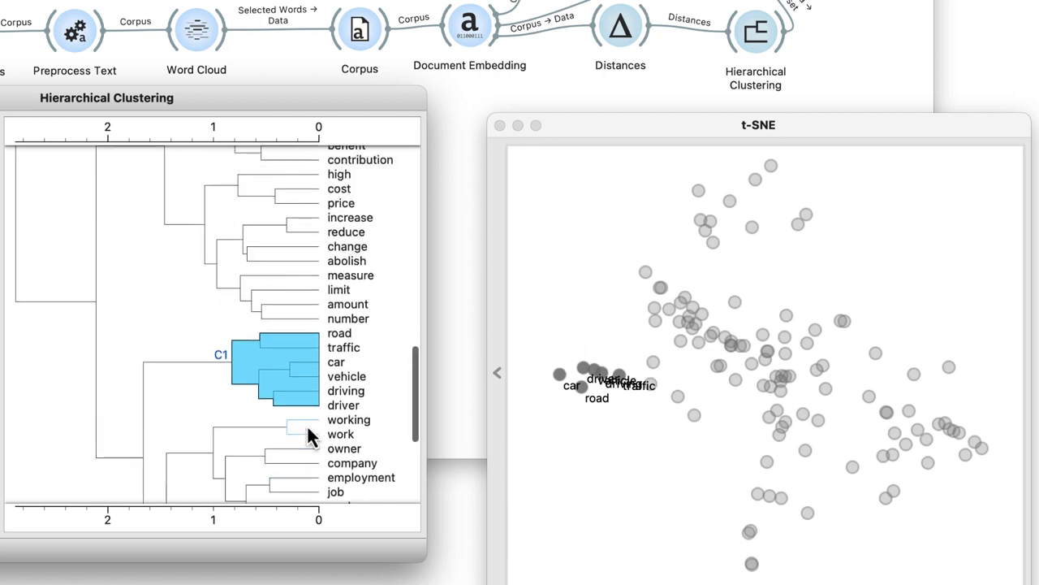
scroll(307, 425, up, 5)
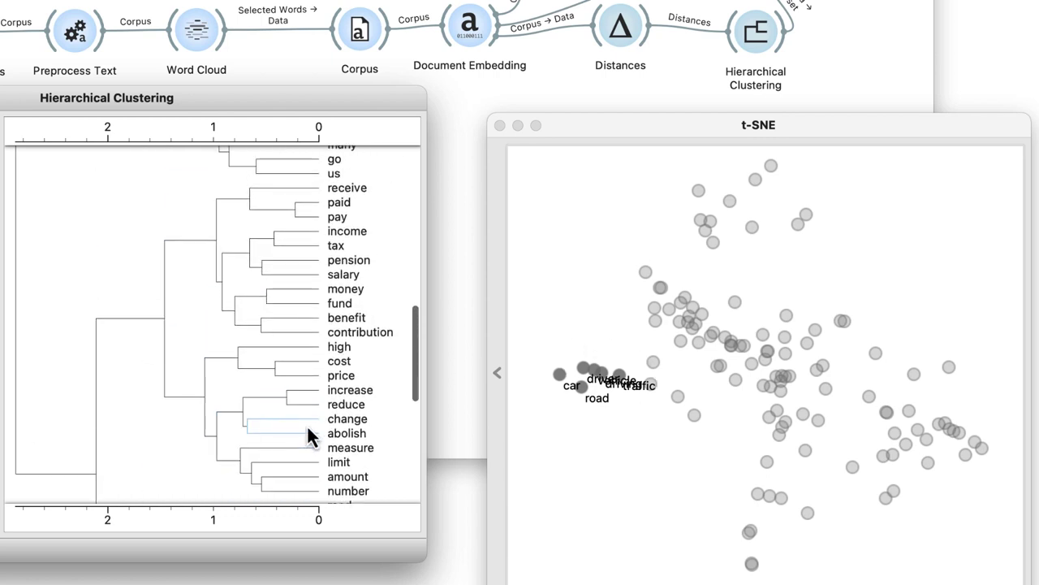
click(261, 262)
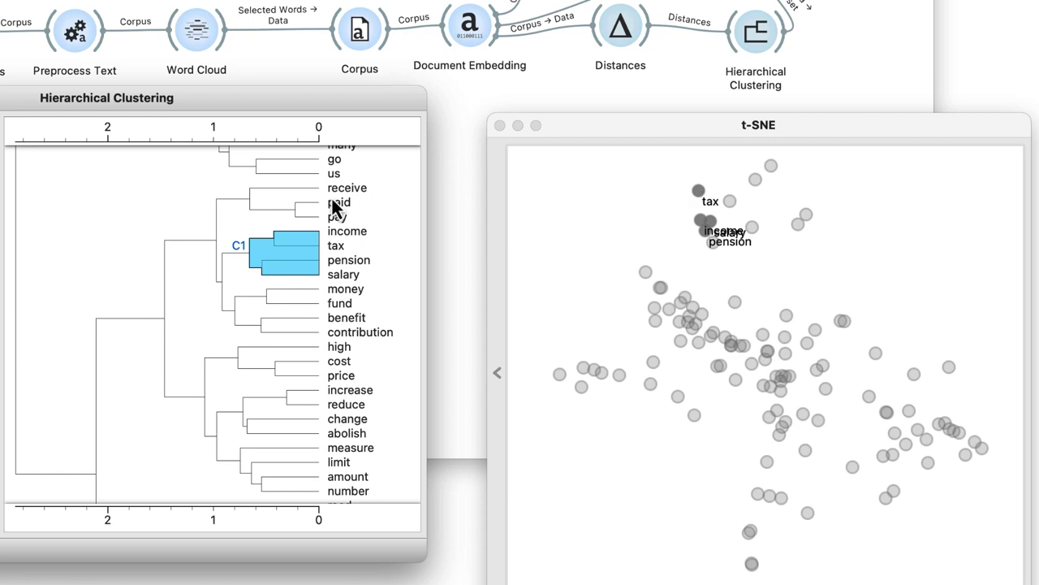
Highlight the year–time cluster and select its highlighted points at the bottom of the t-SNE map
scroll(331, 196, up, 4)
scroll(331, 197, up, 15)
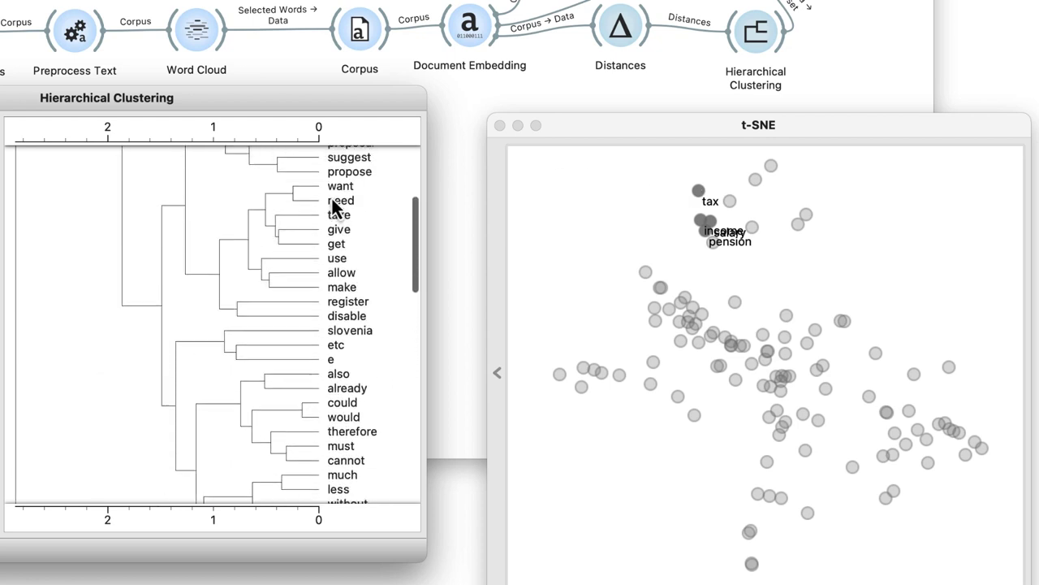
scroll(331, 196, up, 5)
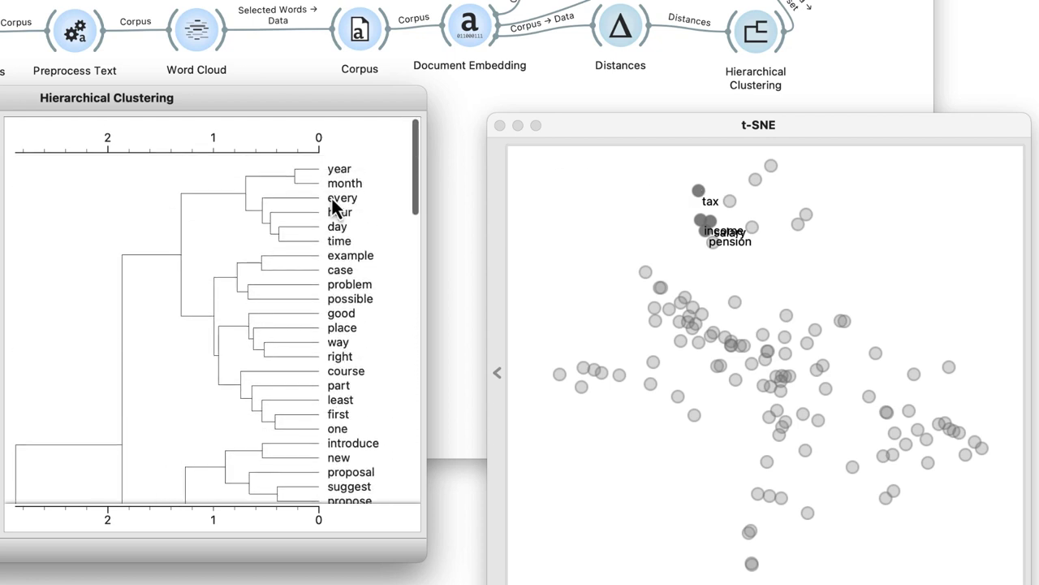
click(260, 193)
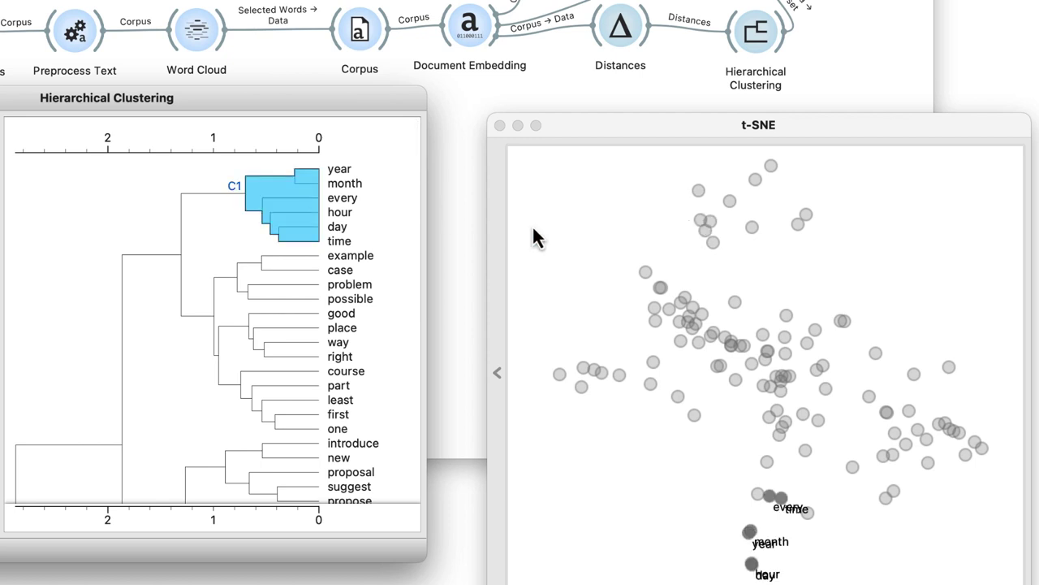
drag(816, 492, 726, 581)
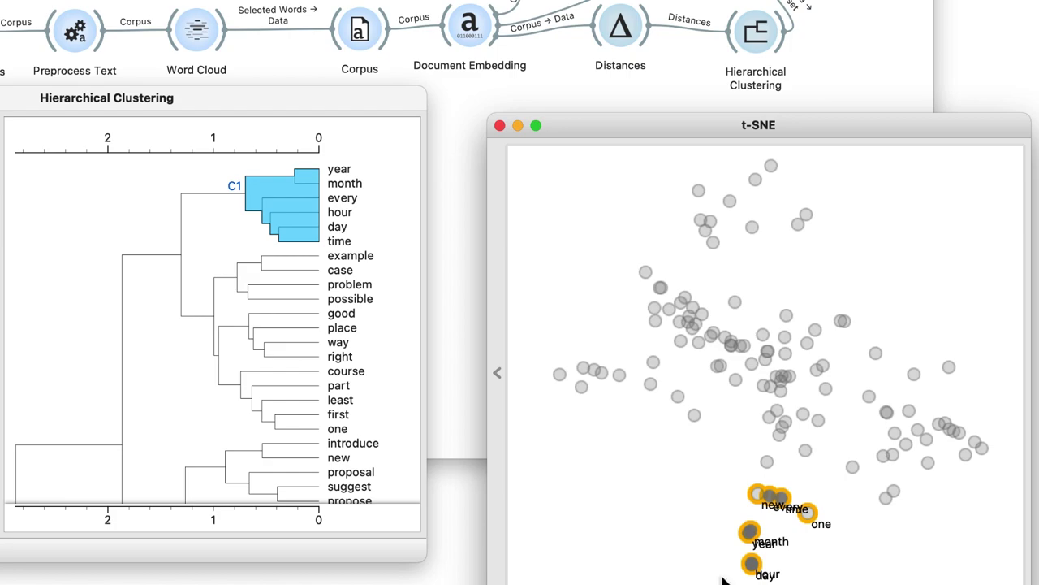